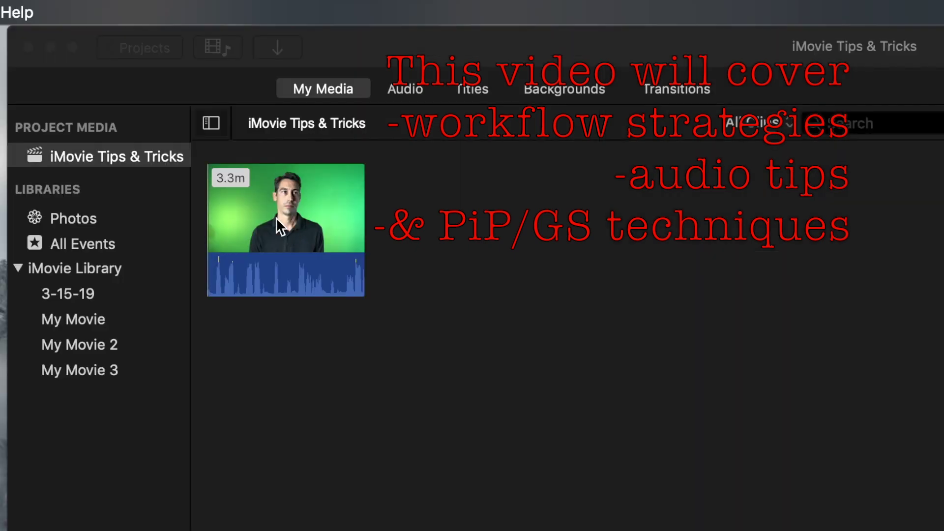
- Place the 3.3-minute green-screen clip on the empty timeline and split it at 0:11
left_click_drag(273, 208, 334, 318)
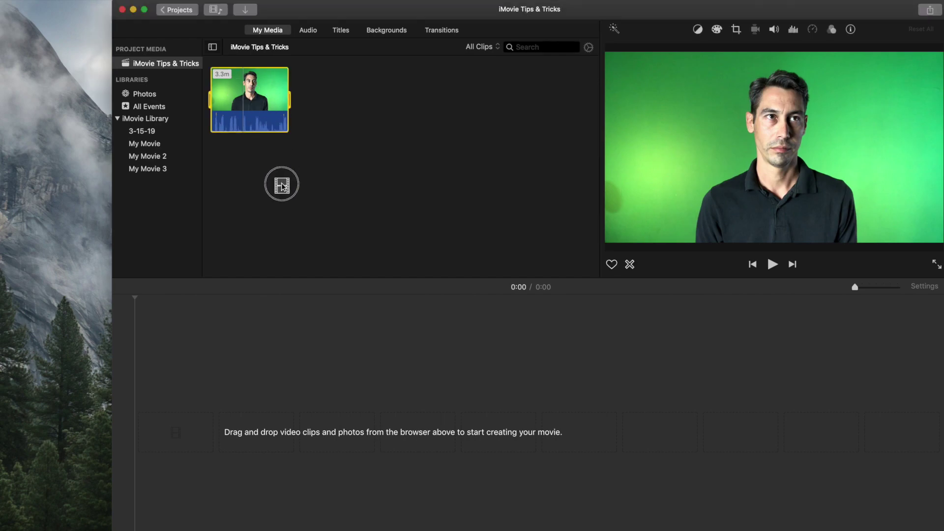
left_click_drag(281, 186, 230, 382)
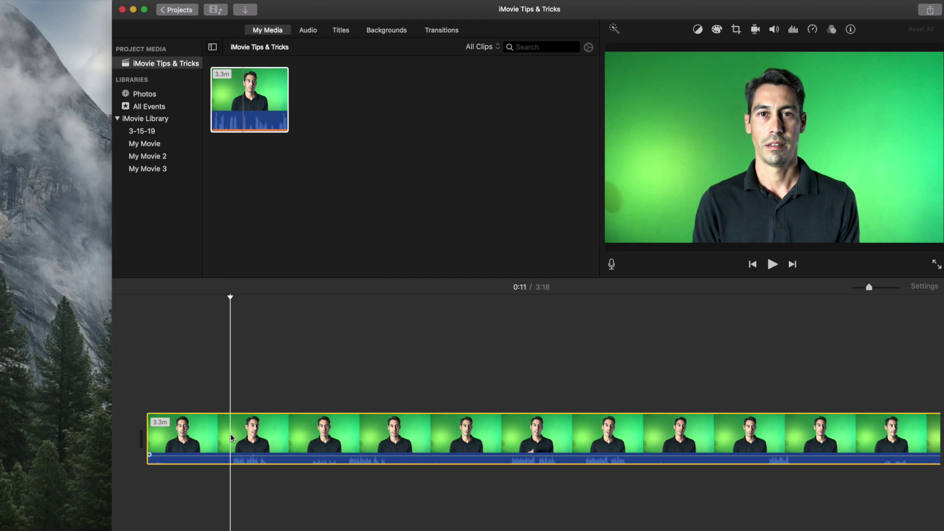
key("super+b")
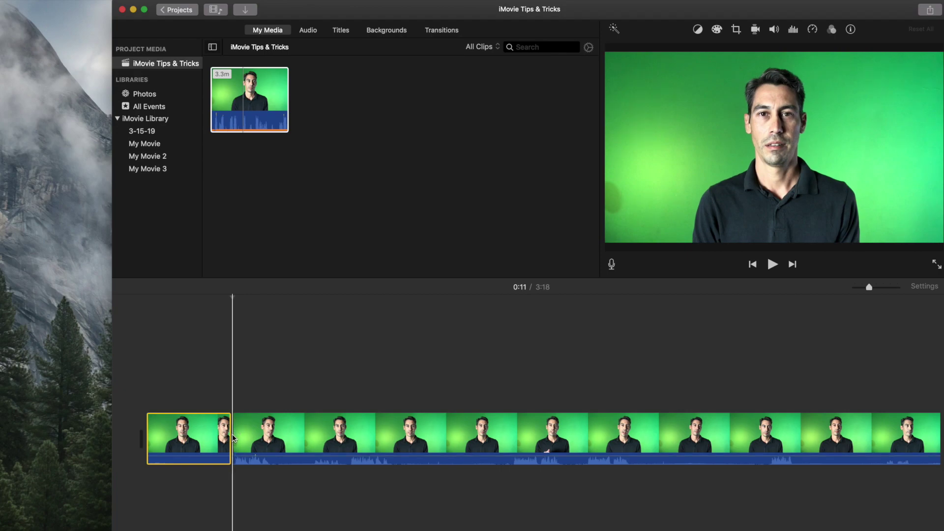
- Split the remaining footage twice, with Split Clip and Command-B, to isolate a 10.1-second piece
left_click(274, 438)
right_click(274, 438)
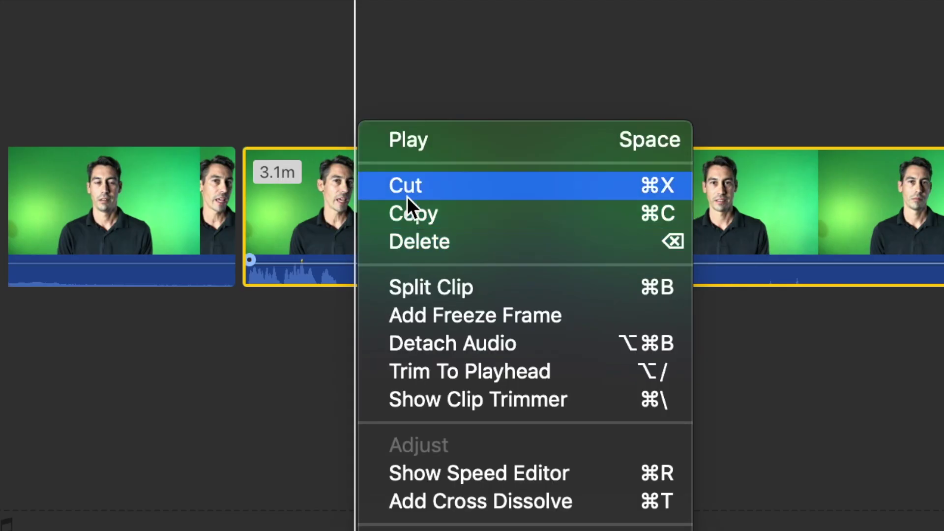
left_click(446, 292)
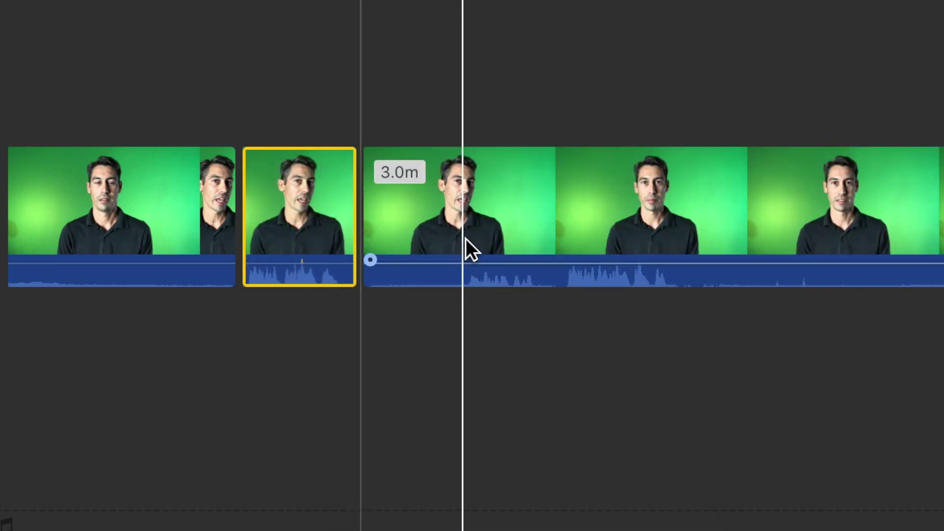
left_click(561, 230)
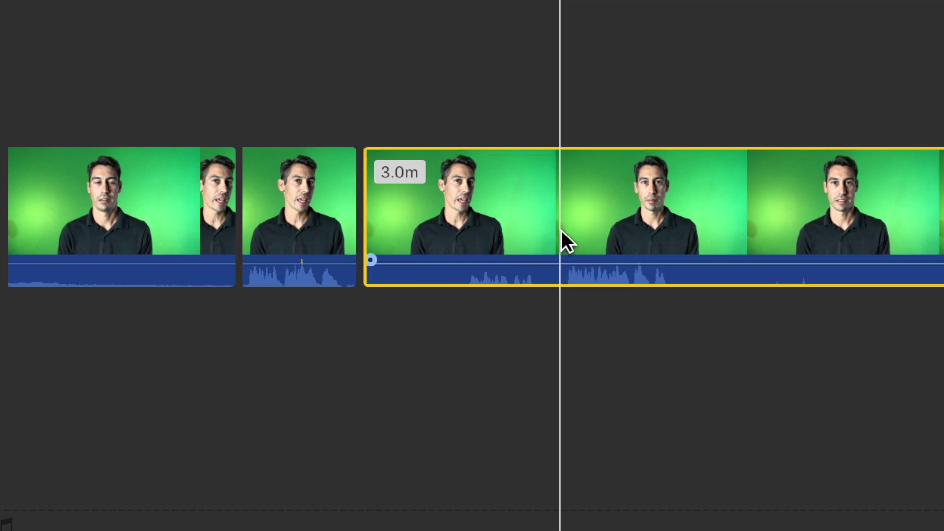
key("super+b")
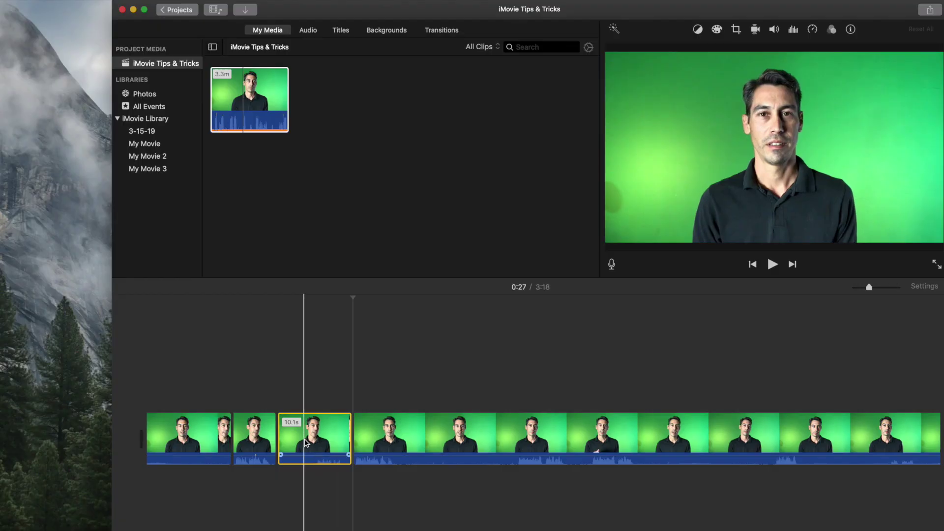
- Delete the 10.1s and opening 11.6s pieces, then split out and delete a 16.5s piece
key("Delete")
left_click(209, 458)
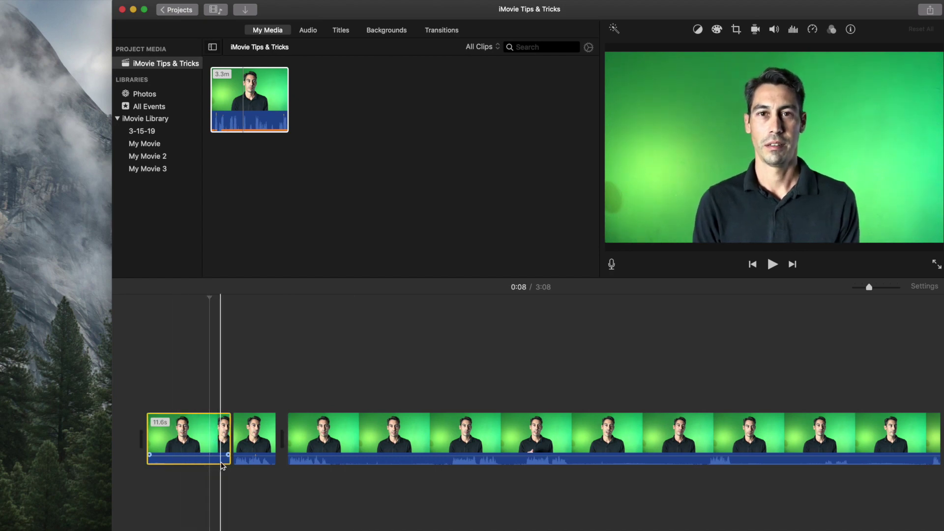
key("Delete")
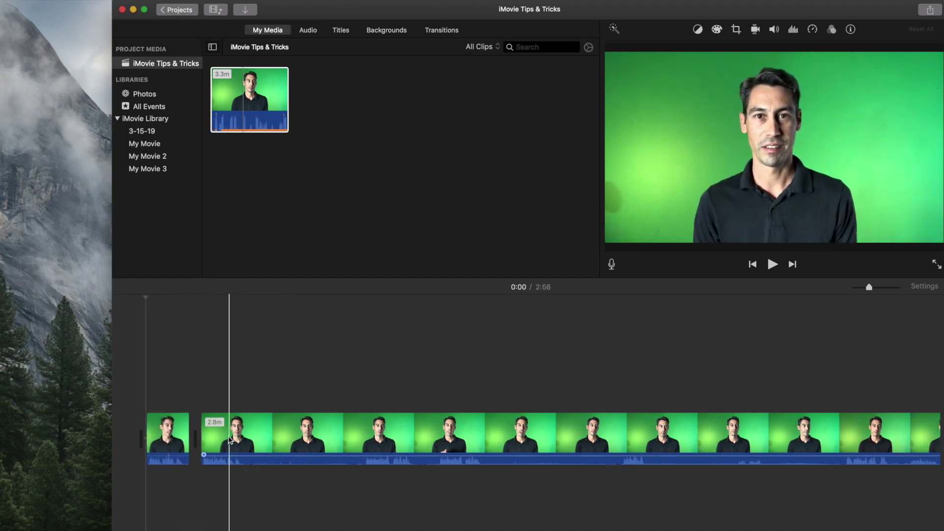
left_click(246, 439)
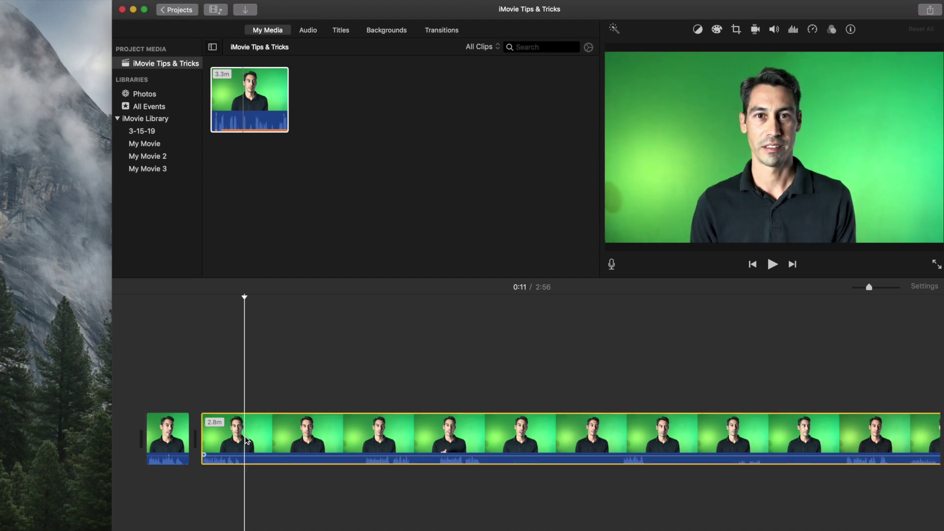
key("super+b")
left_click(368, 442)
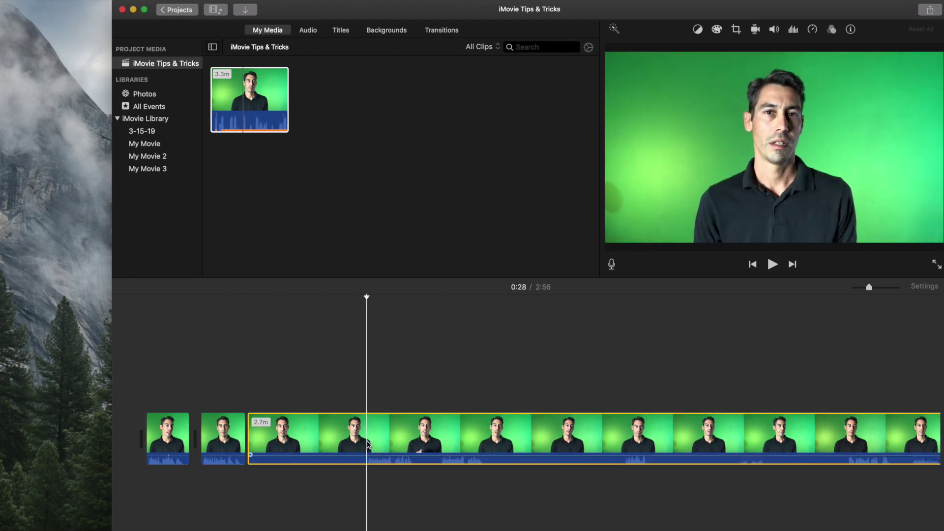
key("super+b")
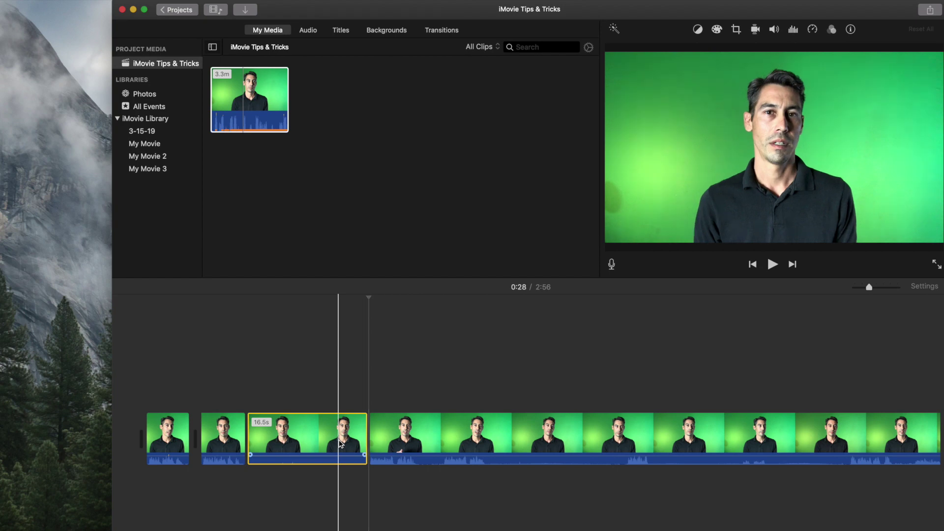
key("Delete")
- Cut a short unwanted piece and a 20-second stretch out of the remaining footage
left_click(310, 447)
key("super+b")
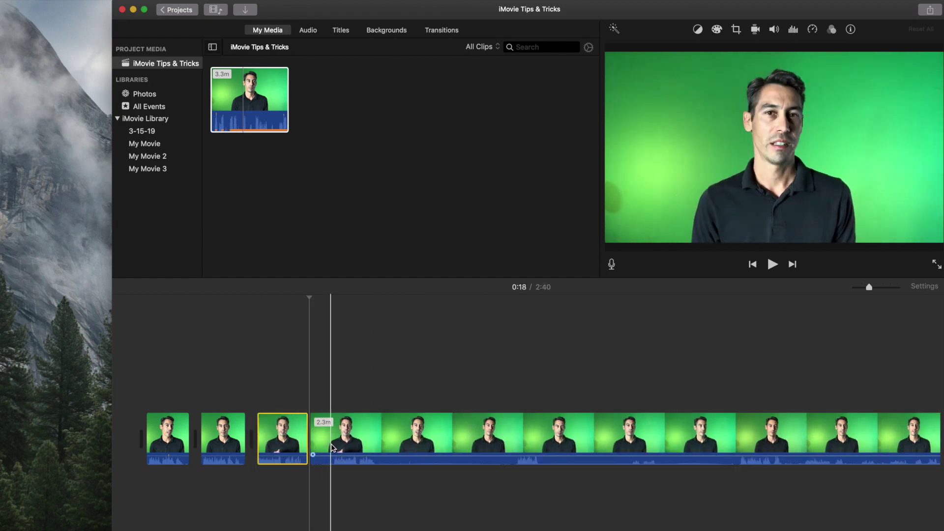
left_click(348, 442)
key("super+b")
key("Delete")
left_click(365, 445)
key("super+b")
left_click(505, 442)
key("super+b")
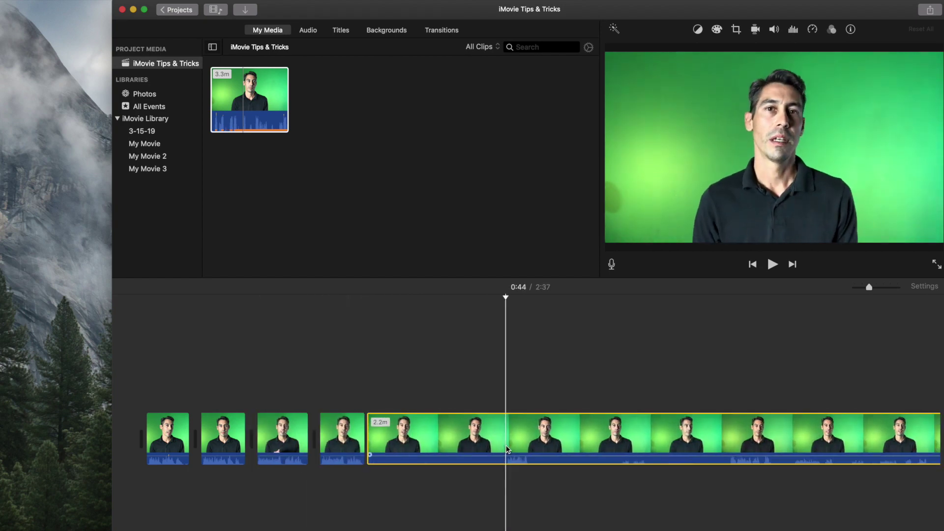
key("Delete")
- Remove a 12-second stretch and the start of the 1.6m clip, then split about 6 seconds in
left_click(412, 442)
key("super+b")
left_click(504, 442)
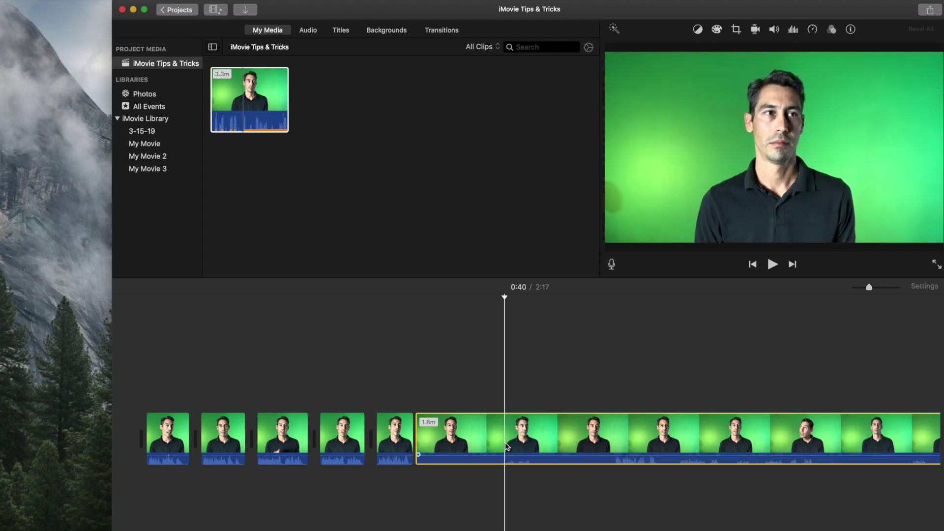
key("super+b")
key("Delete")
key("super+b")
key("Delete")
left_click(470, 442)
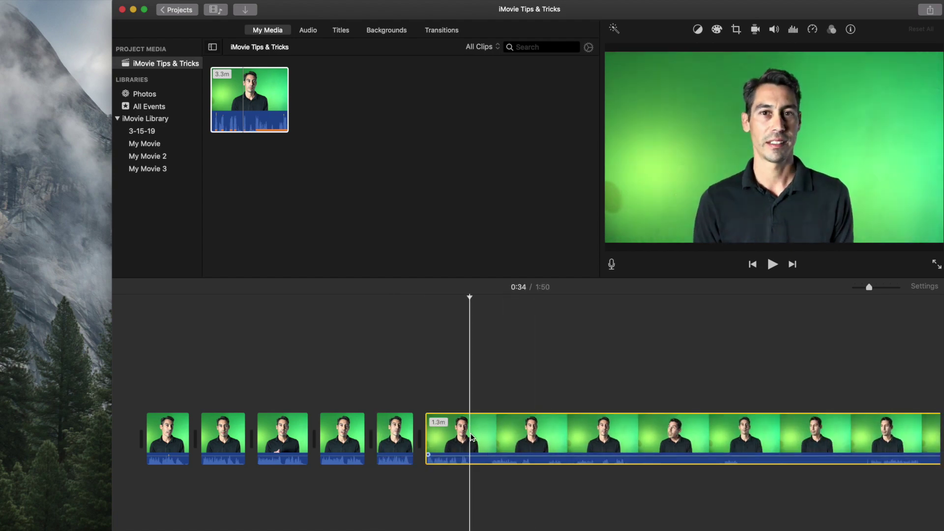
key("super+b")
- Delete the large middle piece of the 1.2m clip and trim the trailing piece at 0:34
left_click(545, 438)
key("super+b")
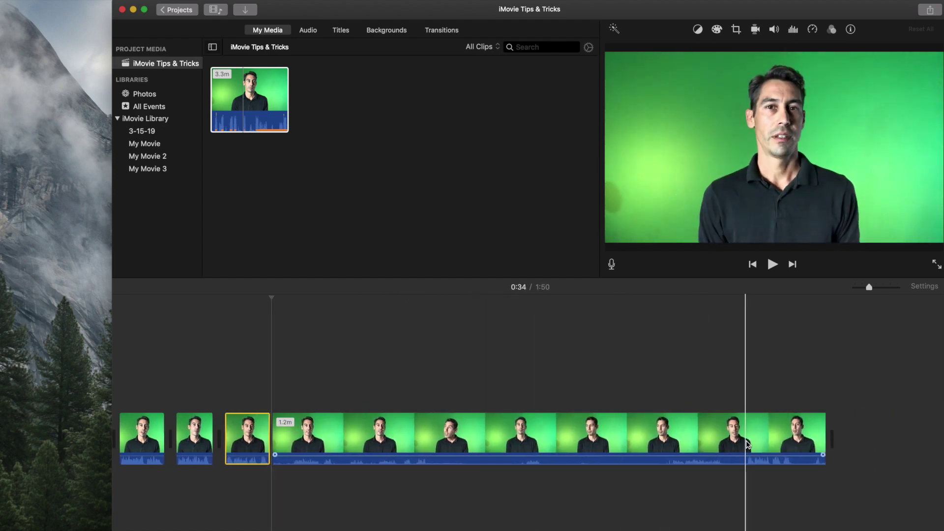
left_click(636, 438)
key("super+b")
key("Delete")
left_click(336, 439)
key("super+b")
left_click(358, 439)
key("Delete")
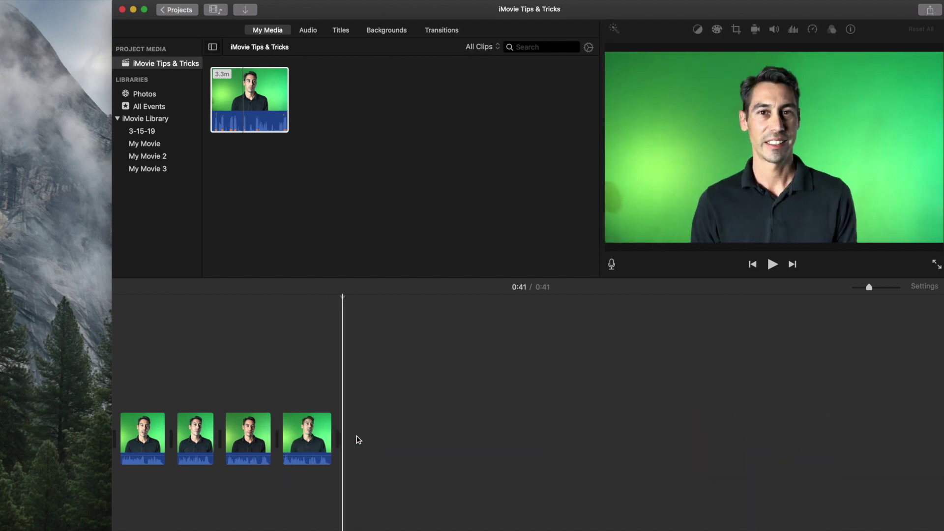
left_click(150, 419)
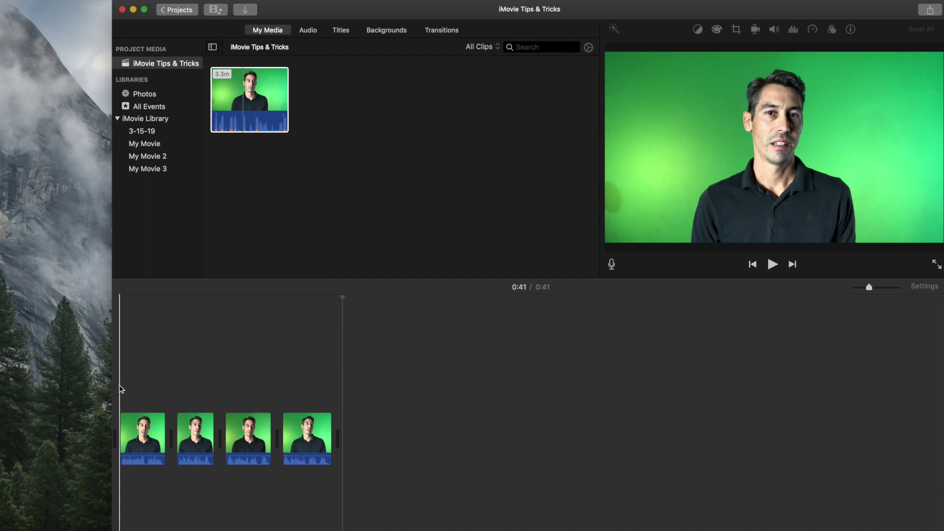
- Delete the 3.3s, 7.0s, first and 6.2s takes, leaving three clips totalling 0:18
left_click(398, 431)
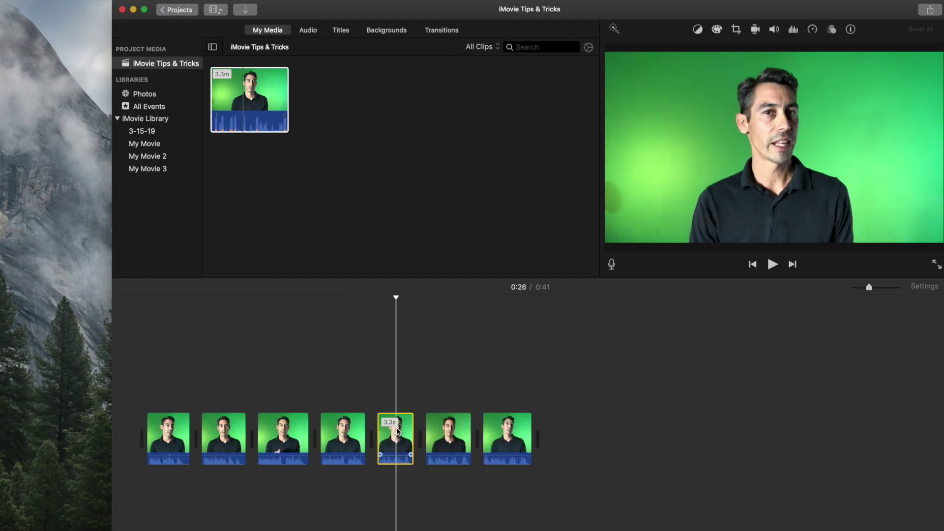
key("Delete")
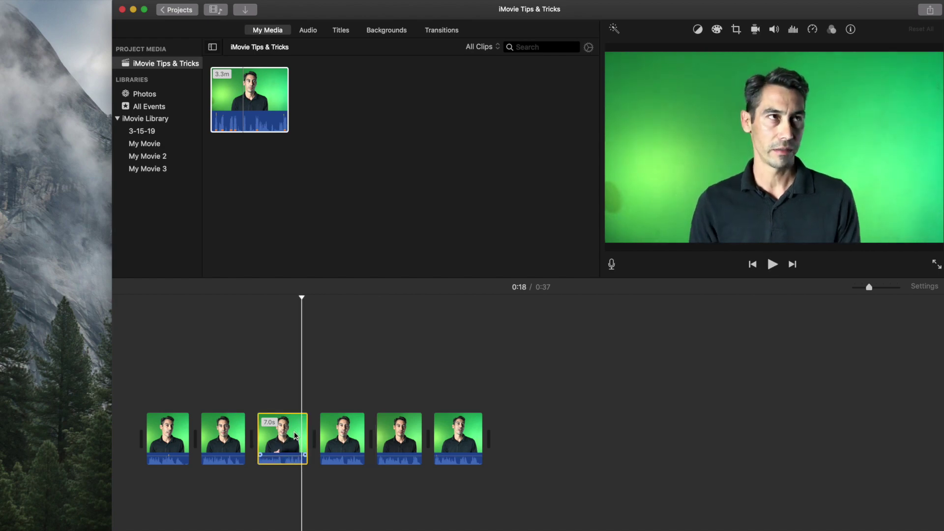
key("Delete")
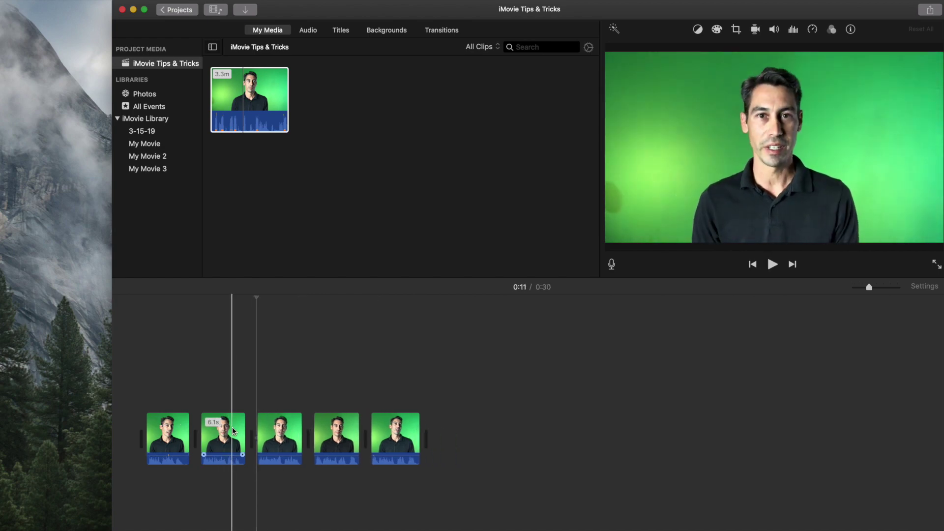
key("space")
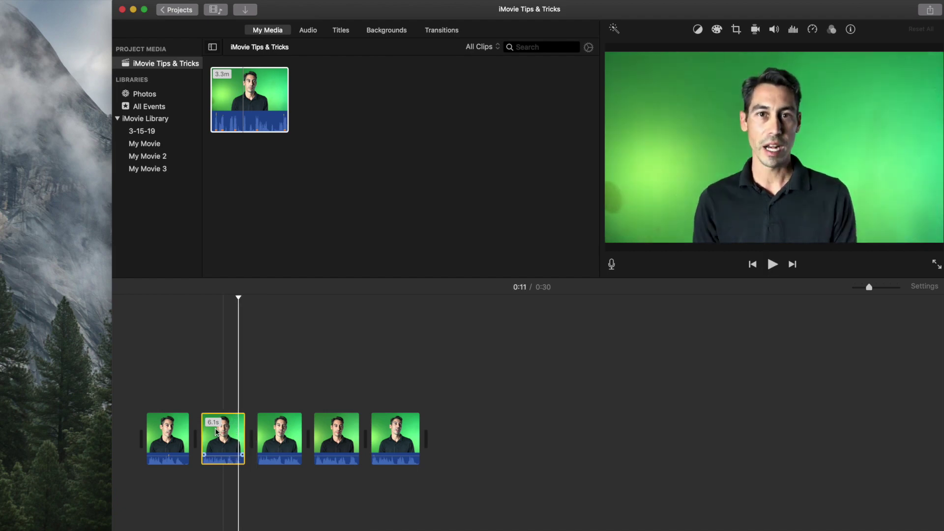
left_click(182, 432)
key("Delete")
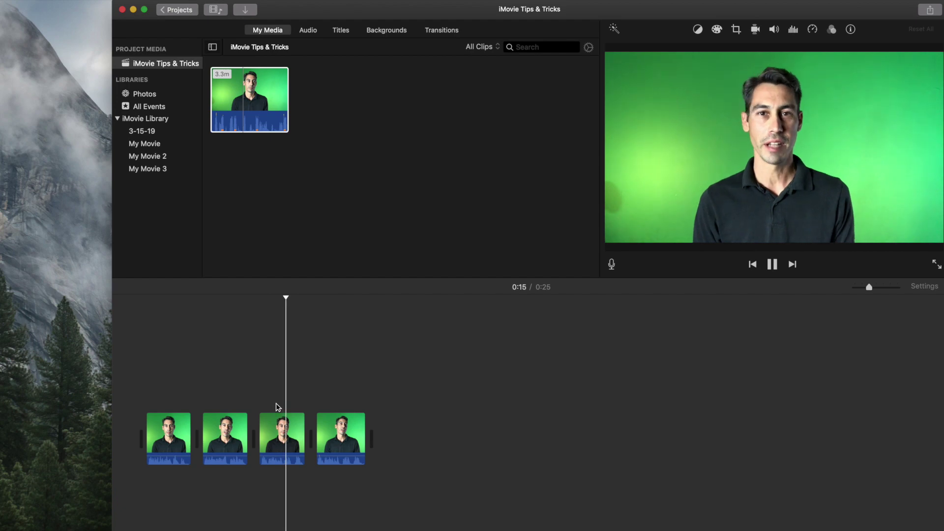
key("space")
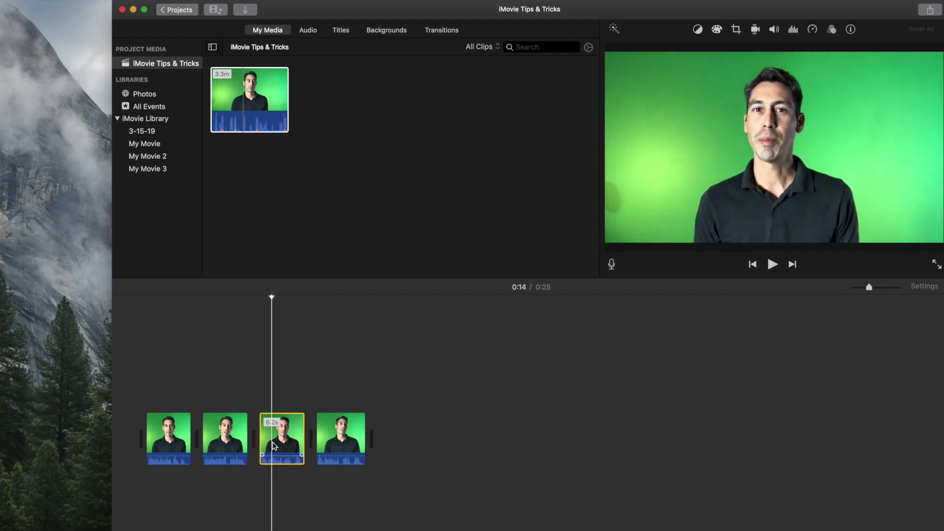
key("Delete")
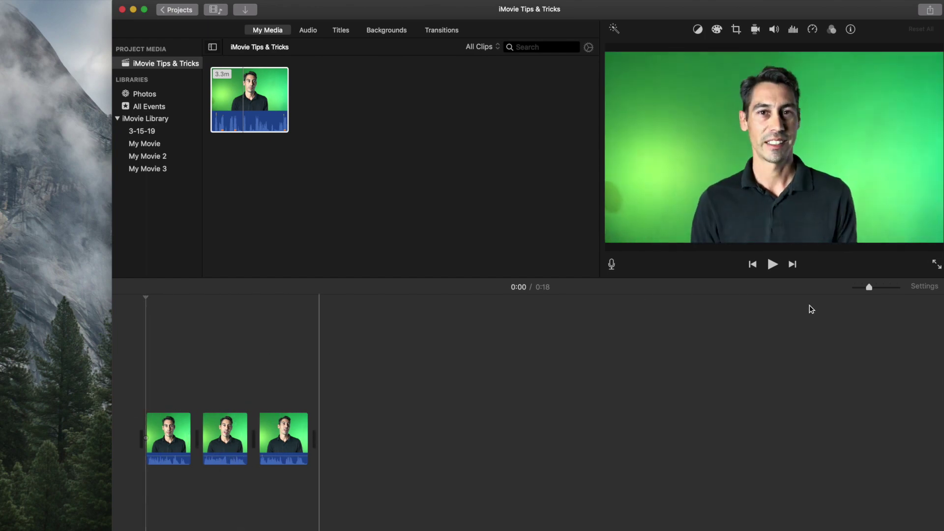
- Zoom the timeline in to enlarge the clips and select the second take
left_click(890, 287)
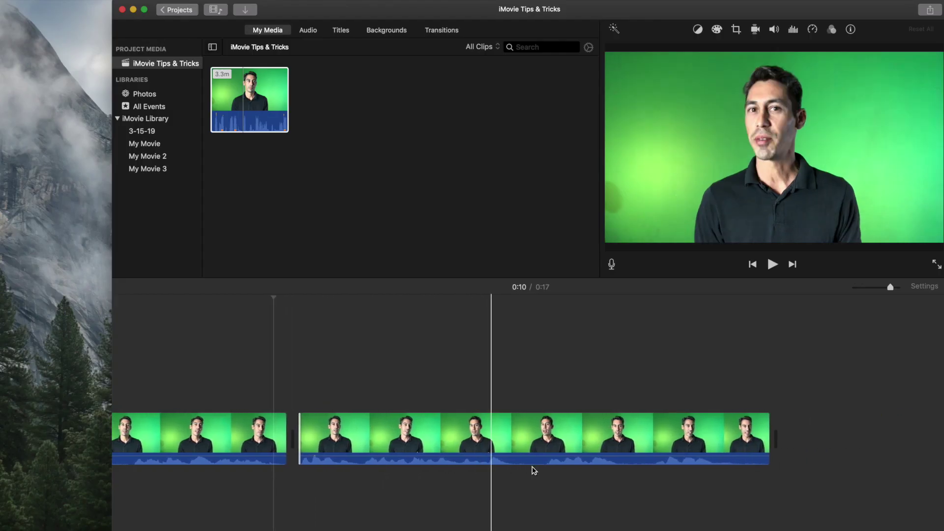
left_click(712, 442)
- Trim the second clip from 6.5s to 6.1s, then zoom out to show all three clips
scroll(737, 443, "left", 1)
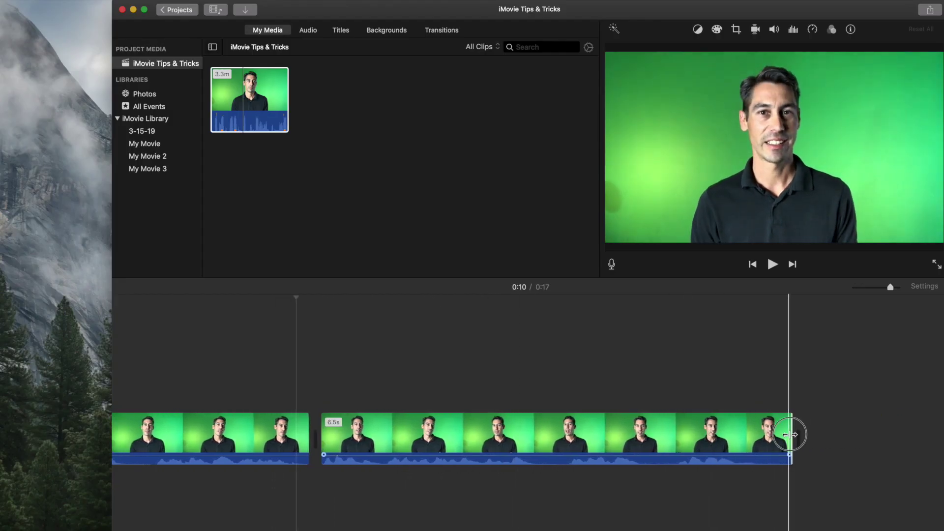
mouse_move(789, 434)
left_mouse_down()
mouse_move(761, 436)
mouse_move(775, 434)
left_mouse_up()
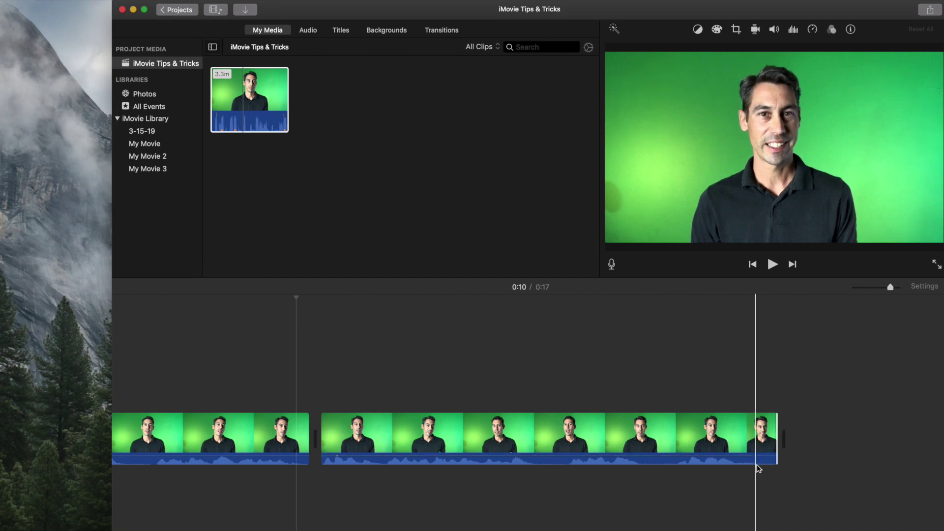
scroll(755, 467, "right", 5)
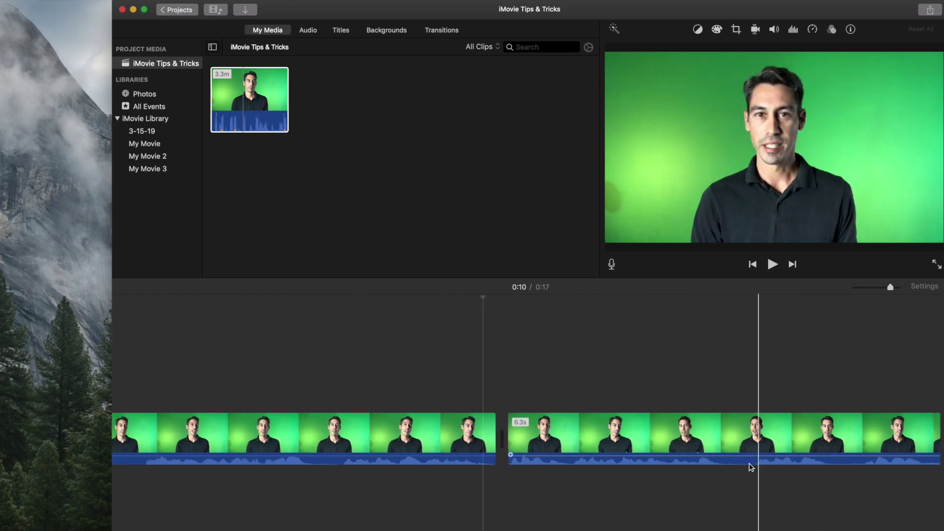
scroll(747, 466, "right", 5)
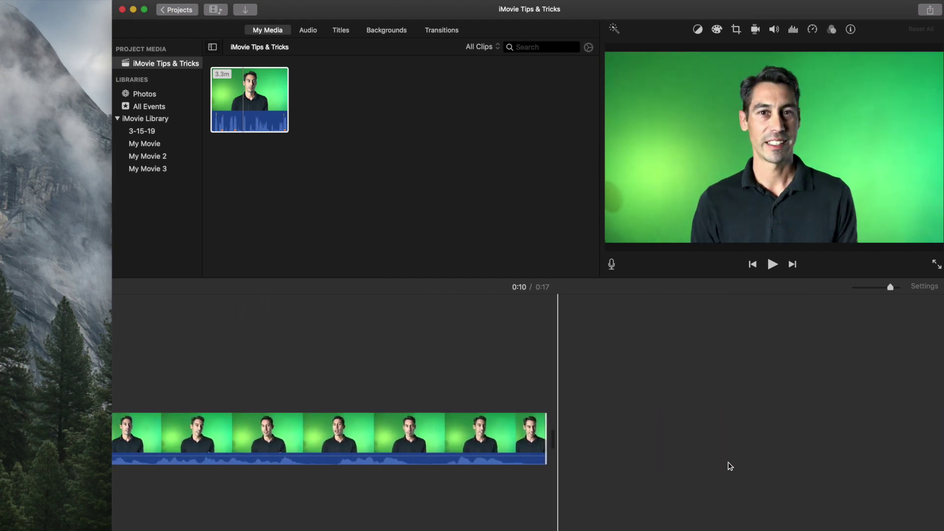
left_click(874, 290)
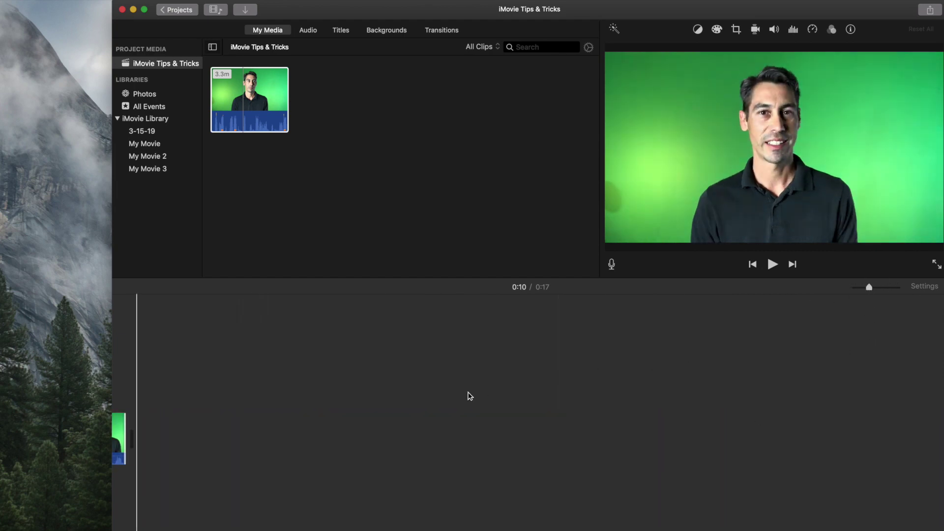
left_click(146, 374)
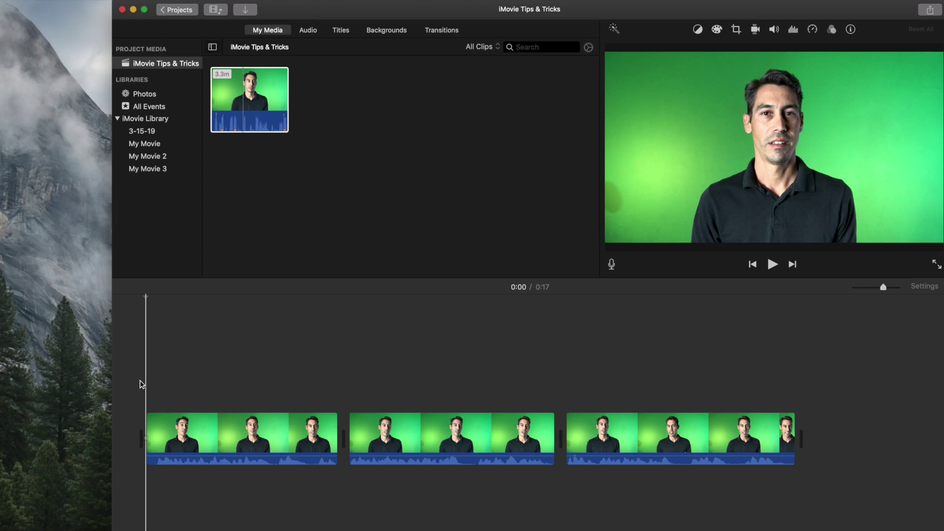
- Detach the first 5.2-second take's audio into a separate IMG_2037 audio clip
left_click(421, 435)
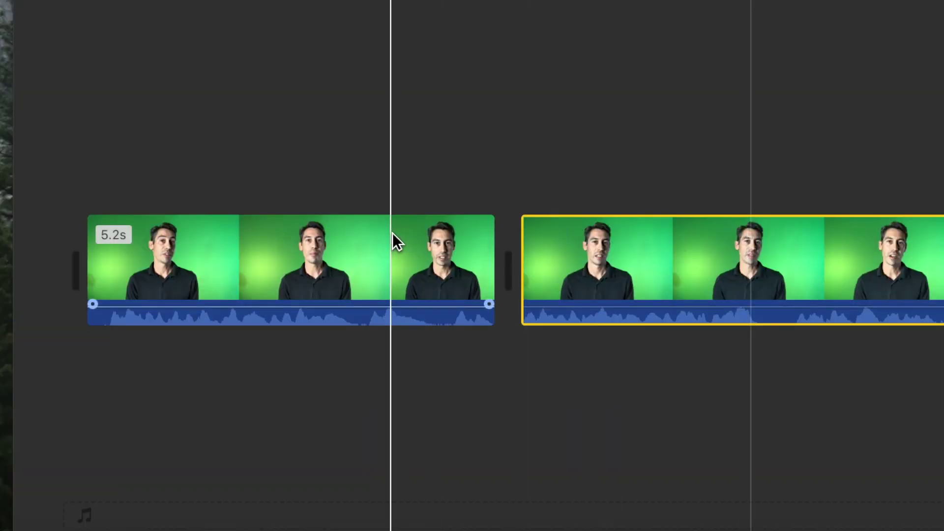
left_click(392, 232)
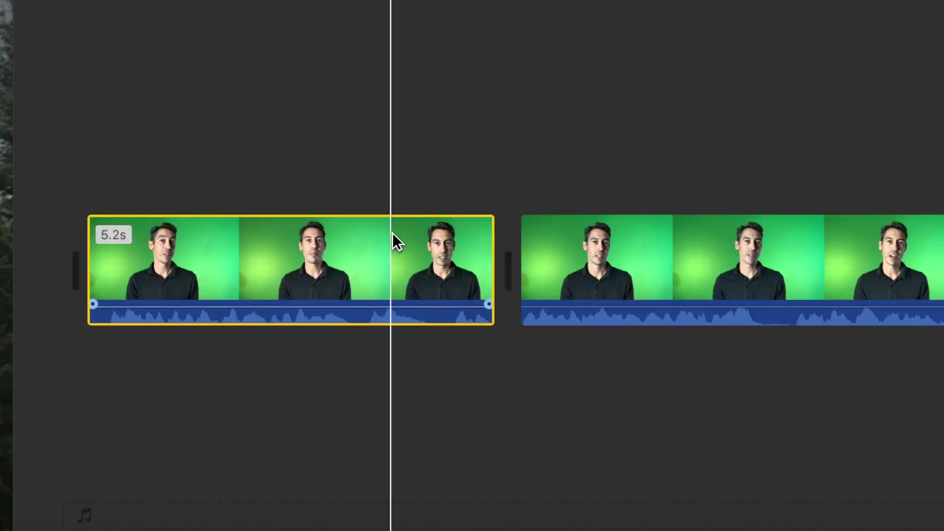
right_click(364, 244)
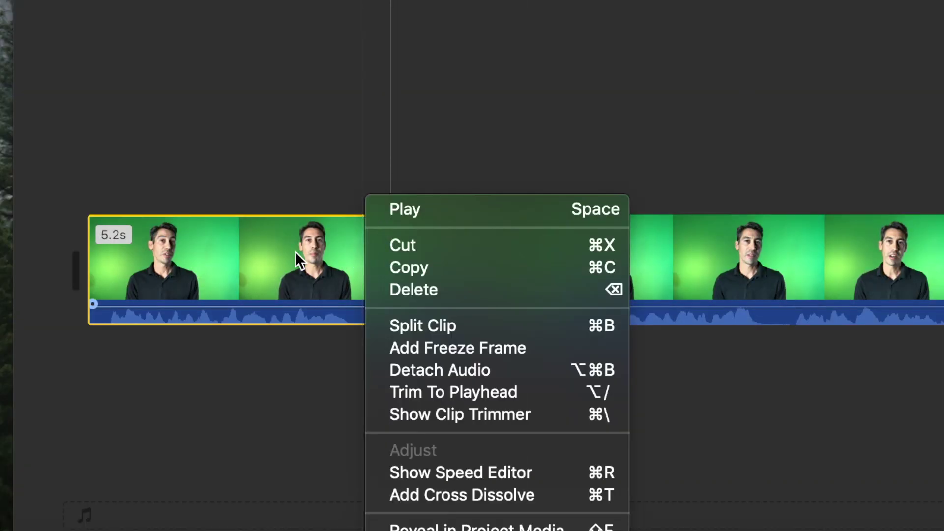
left_click(450, 374)
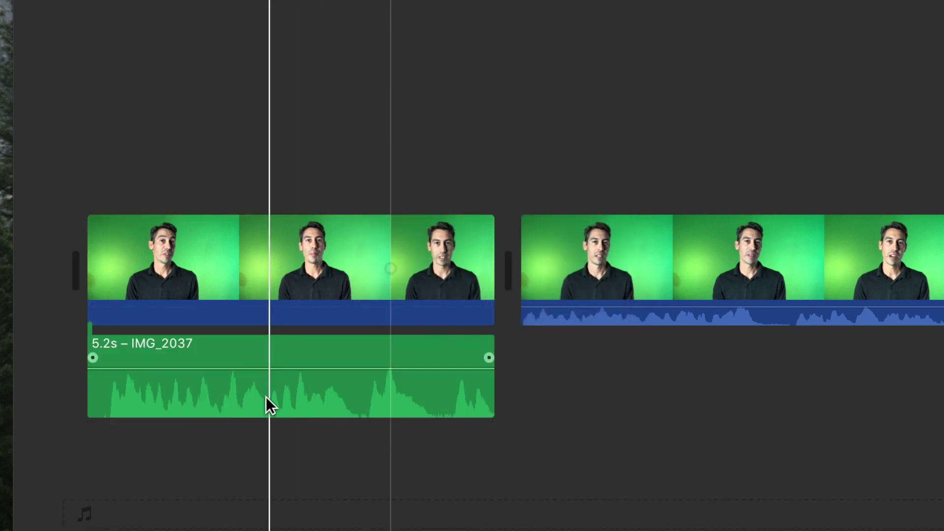
left_click(266, 399)
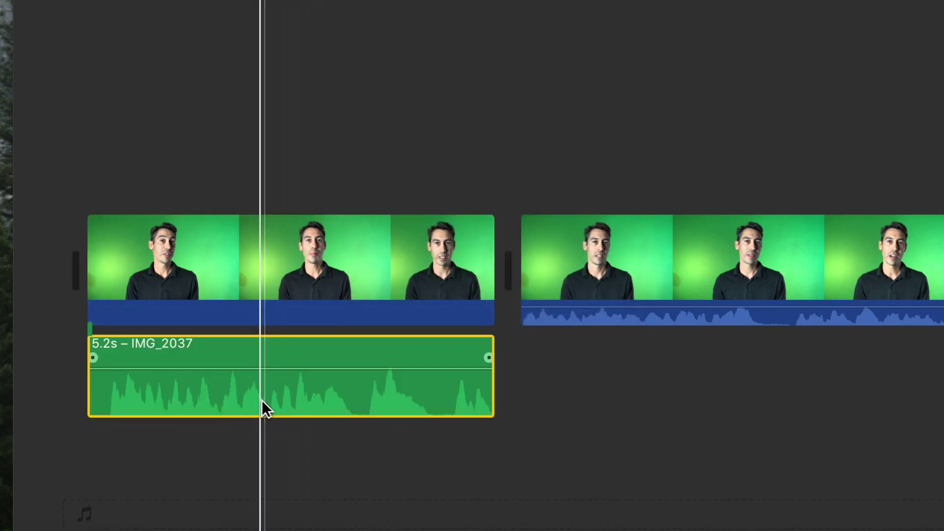
left_click(231, 255)
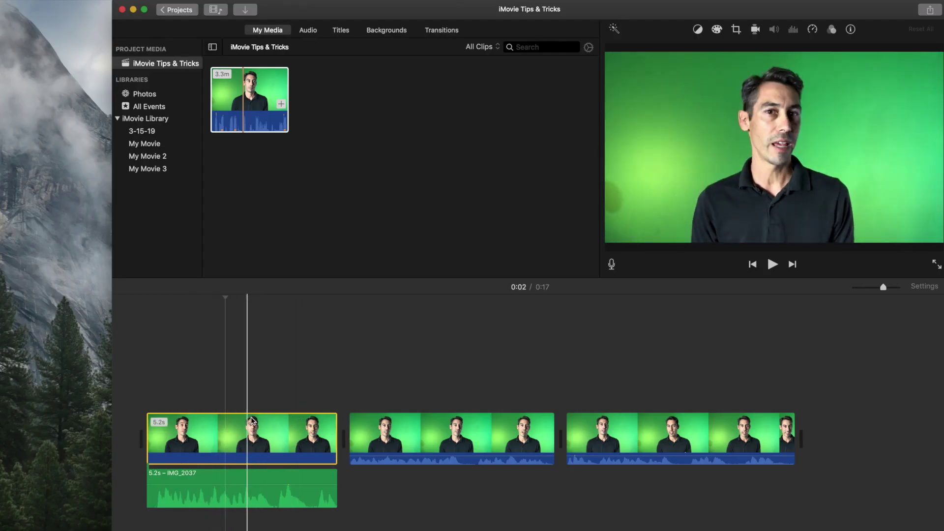
- Try the Educational Still background after the first clip, then move the IMG_2037 audio back under it
left_click(386, 30)
left_click_drag(334, 131, 347, 429)
left_click_drag(274, 497, 440, 508)
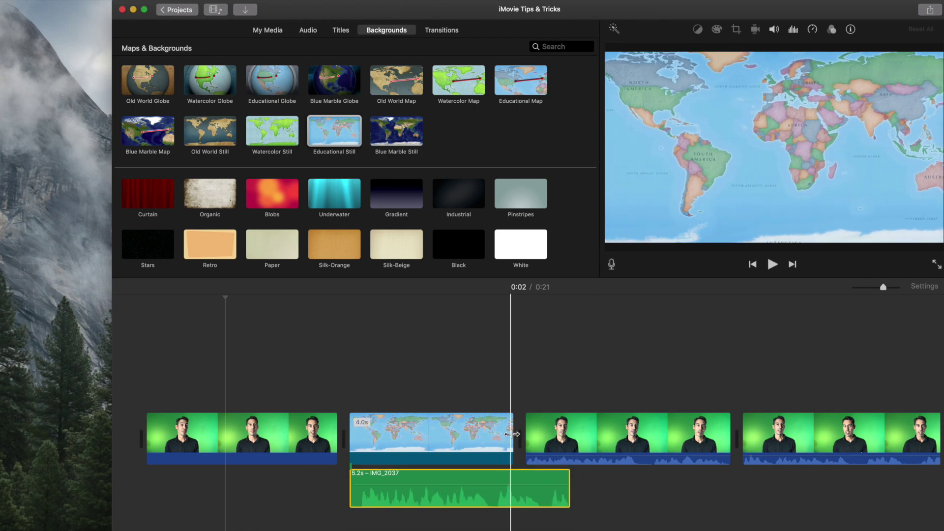
left_click_drag(513, 434, 563, 433)
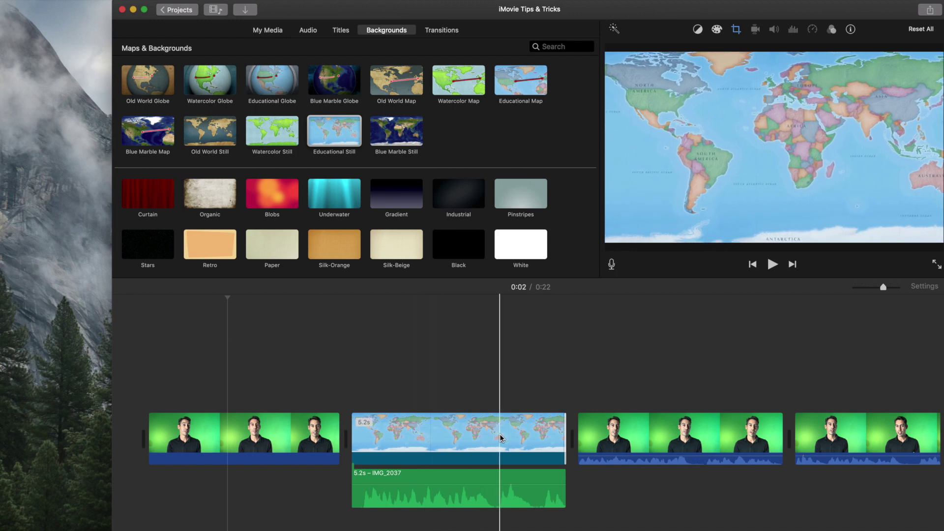
left_click_drag(388, 492, 180, 499)
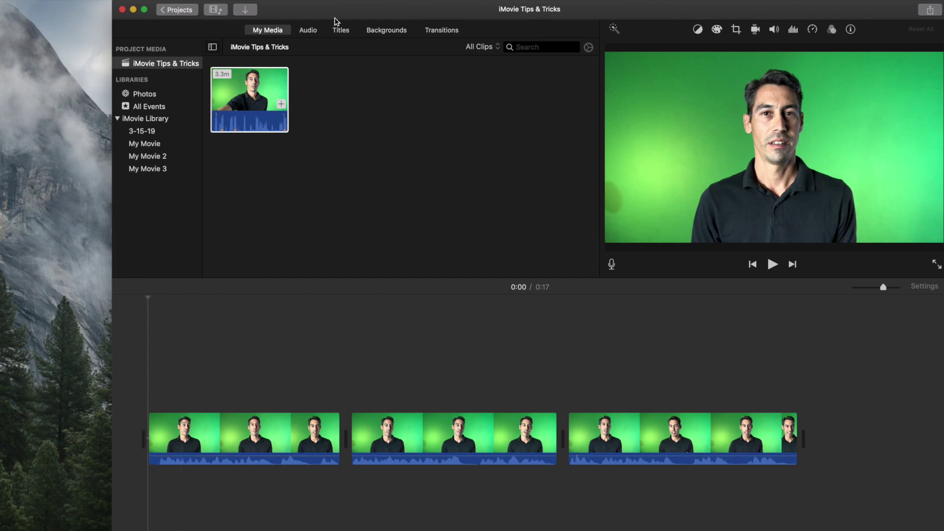
- Preview the Campfire and Catwalk Short jingles, then lay Curtain Call Medium beneath the clips
left_click(308, 30)
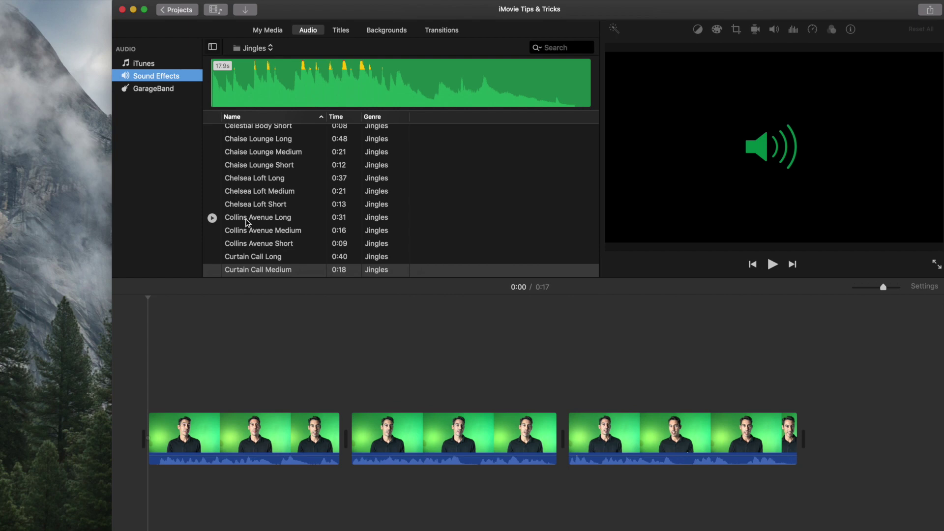
scroll(262, 216, "up", 10)
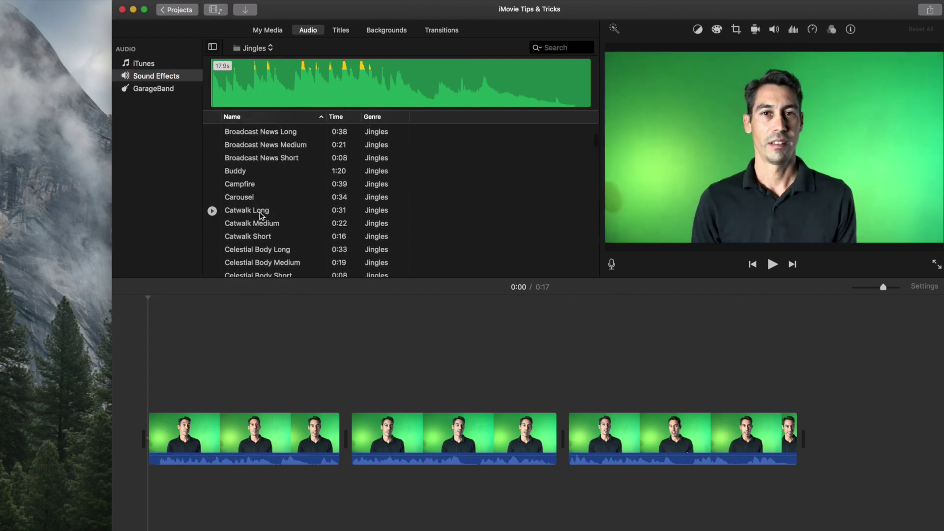
scroll(259, 212, "down", 10)
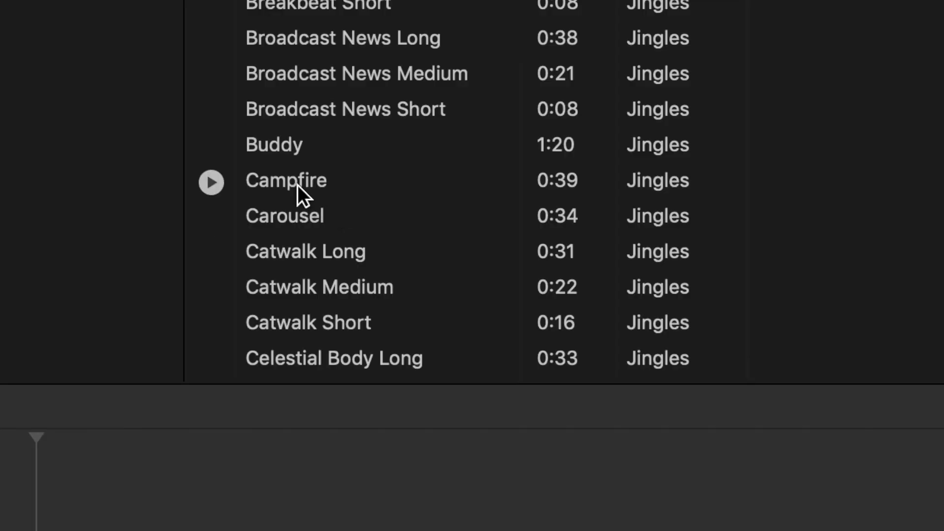
left_click(290, 184)
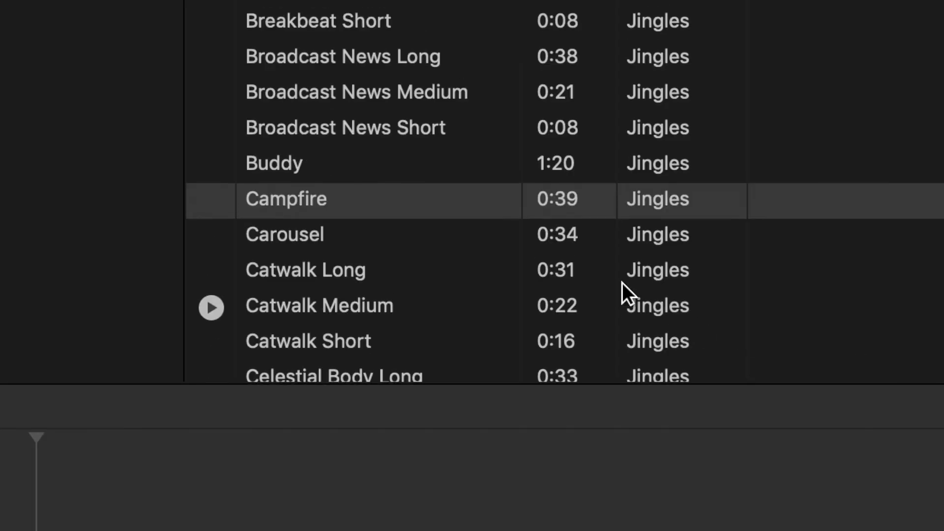
scroll(622, 282, "up", 5)
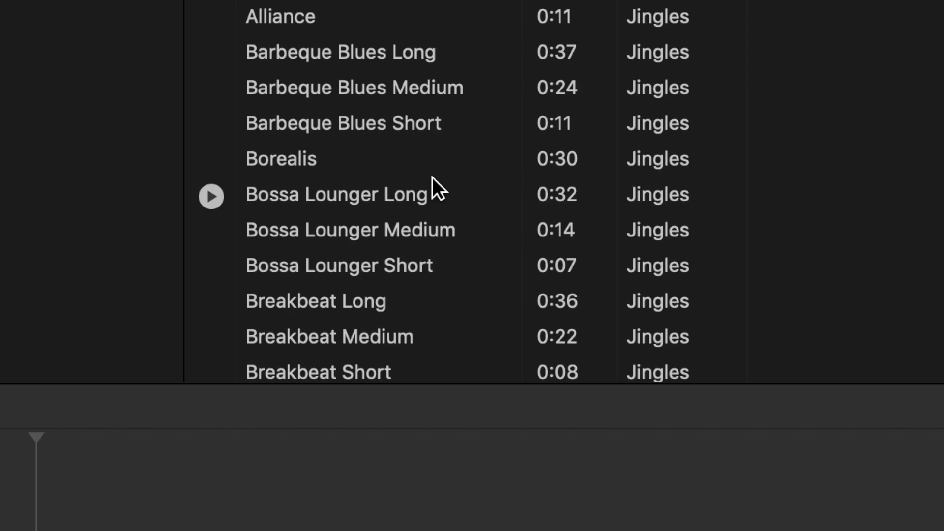
scroll(447, 93, "down", 3)
scroll(447, 93, "down", 6)
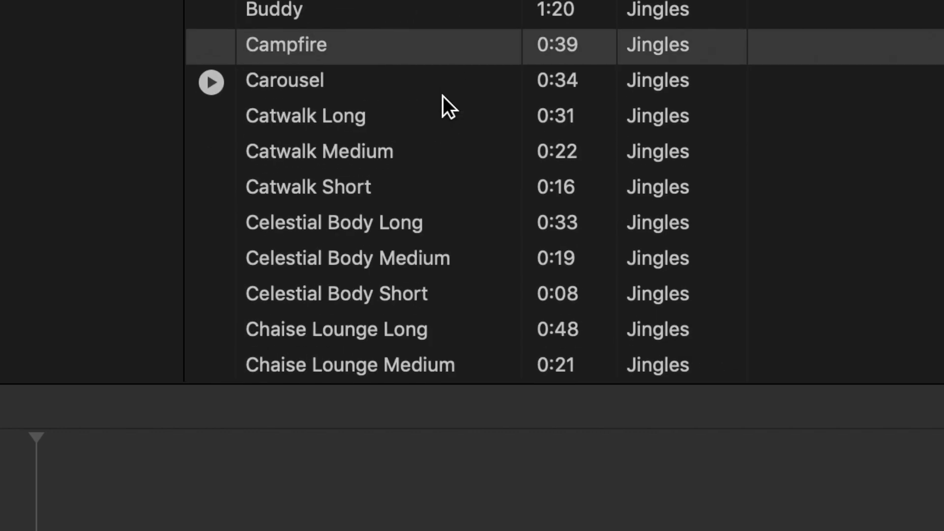
left_click(384, 121)
scroll(384, 122, "down", 5)
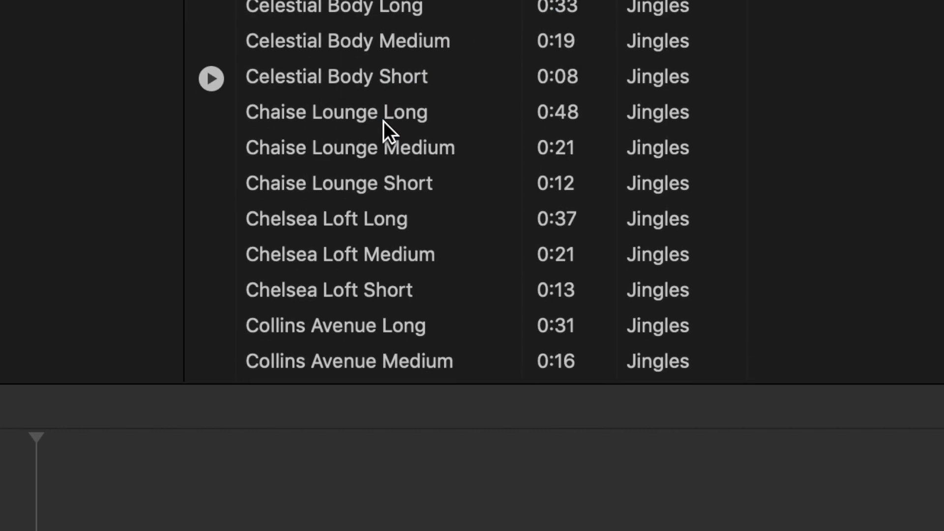
scroll(380, 123, "down", 1)
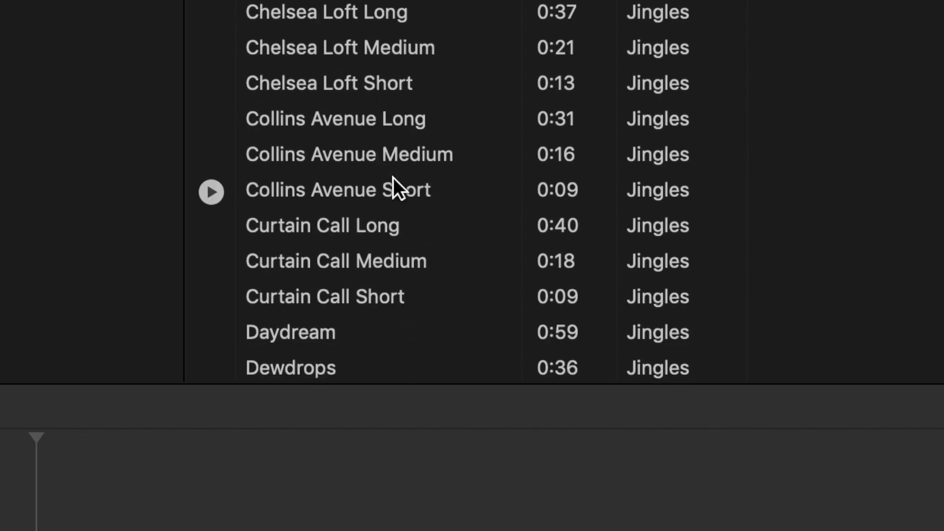
left_click_drag(384, 261, 8, 356)
scroll(257, 334, "right", 1)
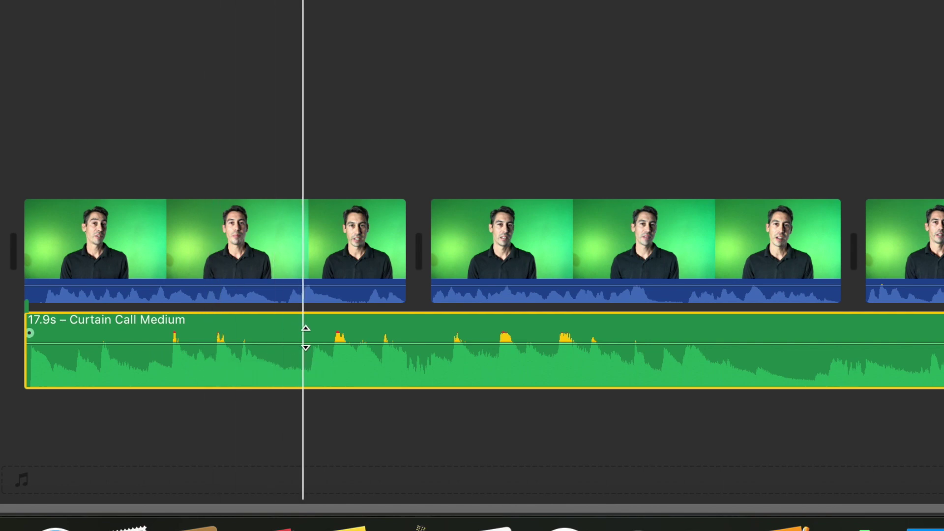
- Lower the second green-screen clip's volume from 100% to about 4%
left_click(544, 257)
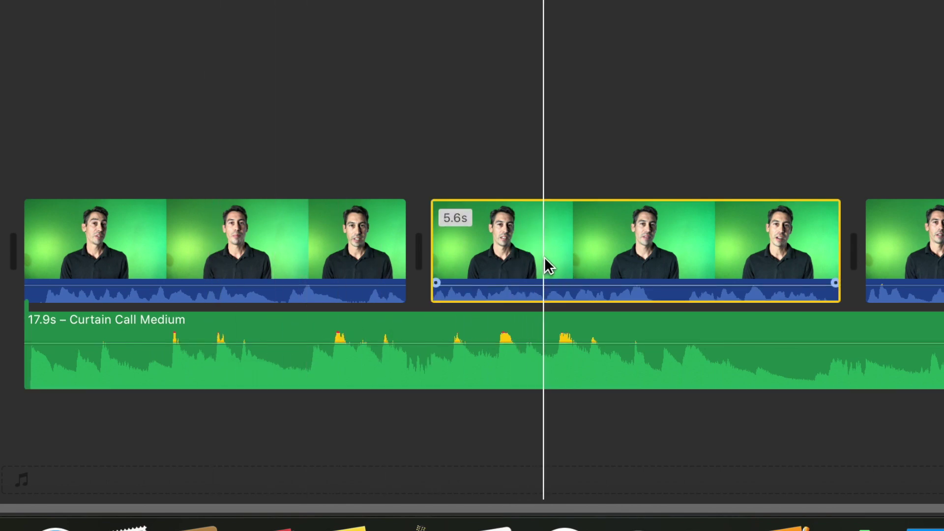
left_click(547, 285)
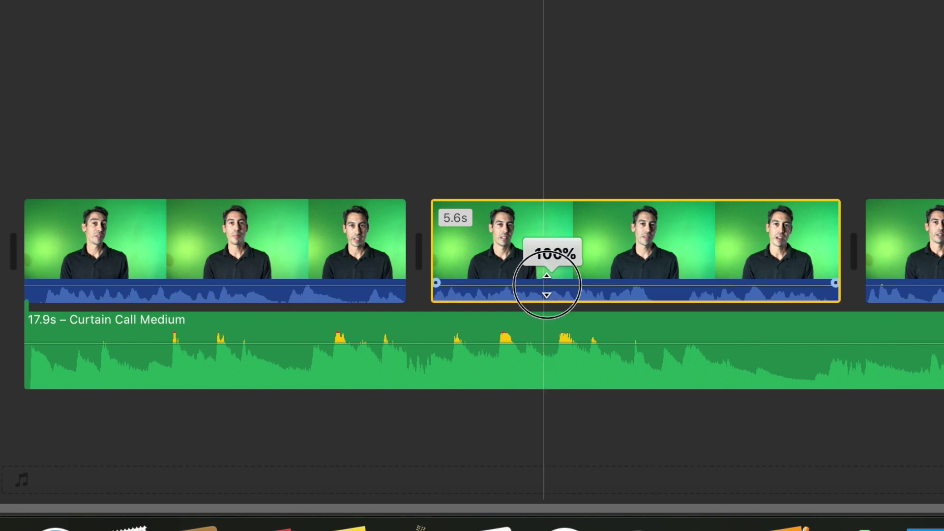
left_click_drag(547, 285, 551, 292)
left_click(201, 362)
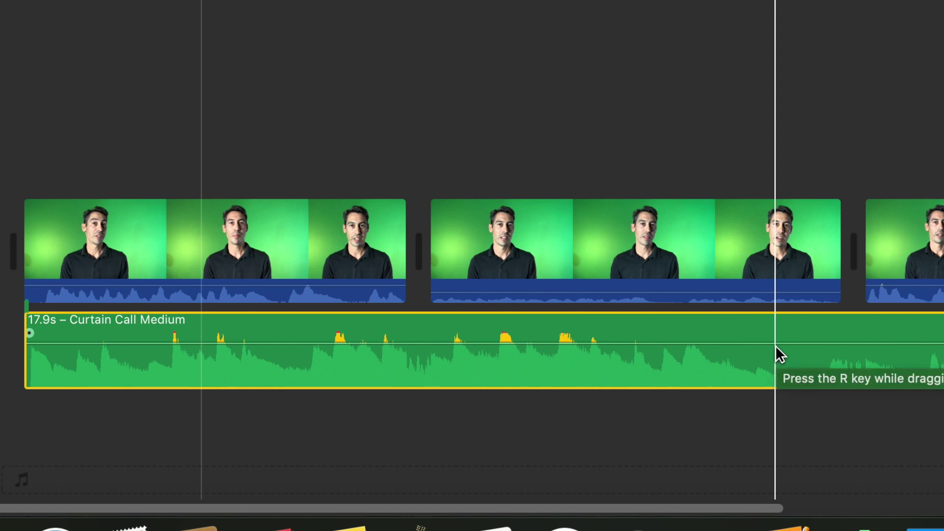
- Add two pairs of volume keyframes to the Curtain Call Medium music near the first clip's end
left_click(391, 339)
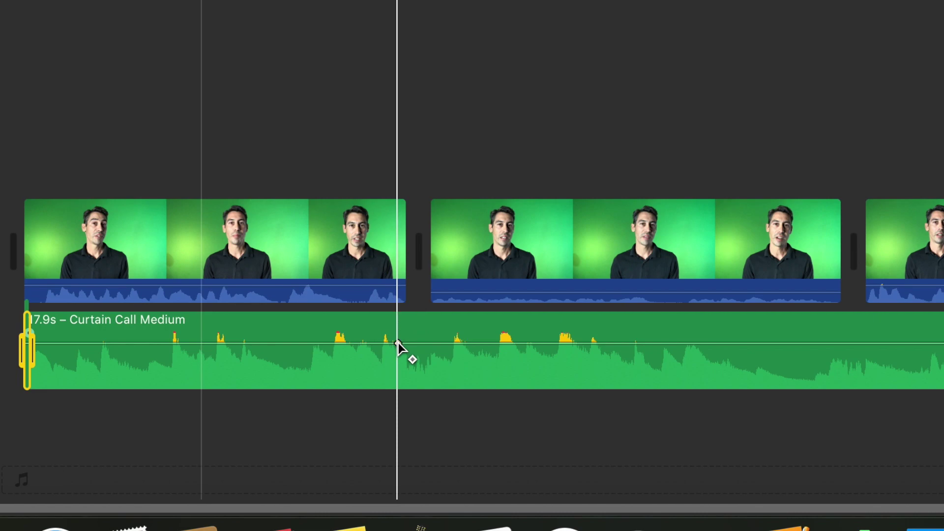
left_click(398, 343, "alt")
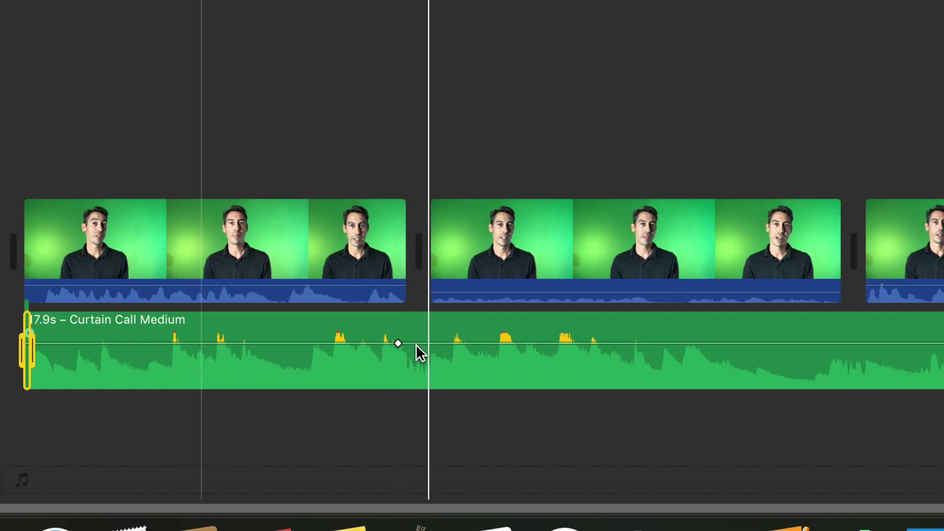
left_click(416, 344)
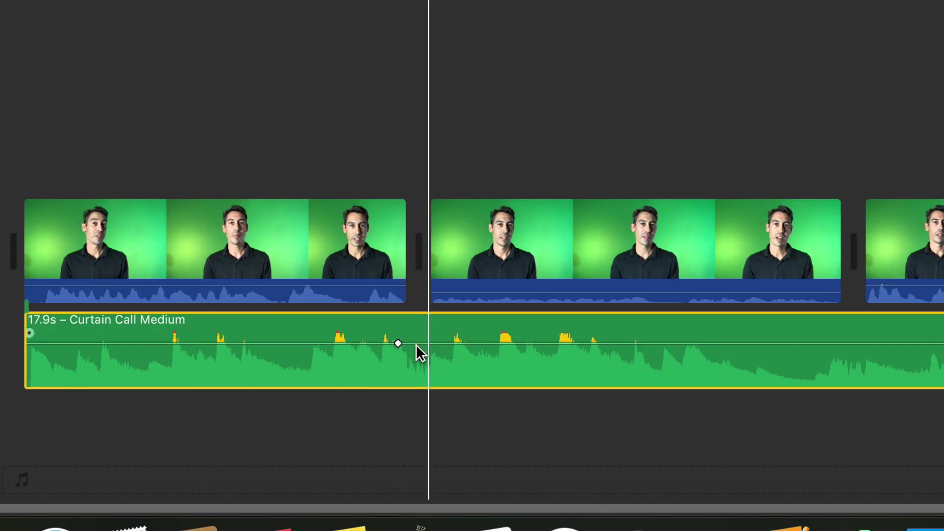
left_click(415, 343, "alt")
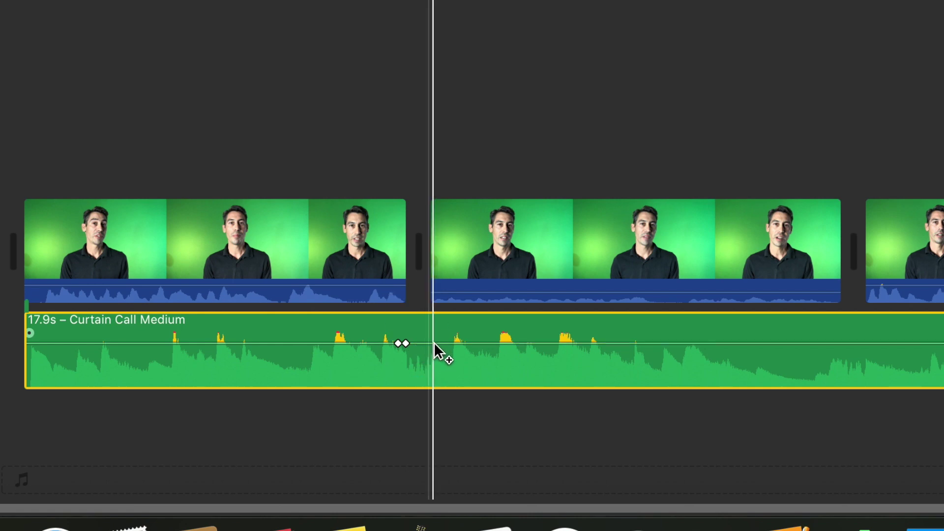
left_click(434, 344, "alt")
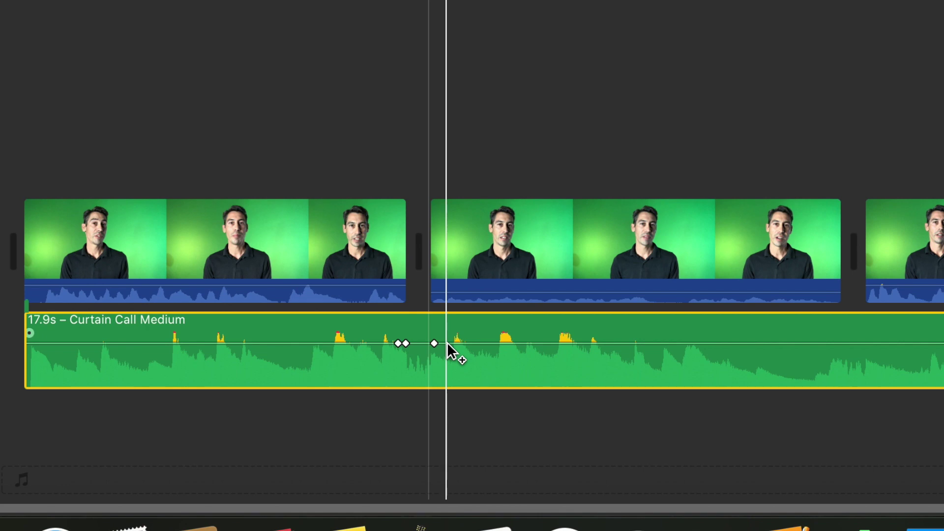
left_click(447, 343, "alt")
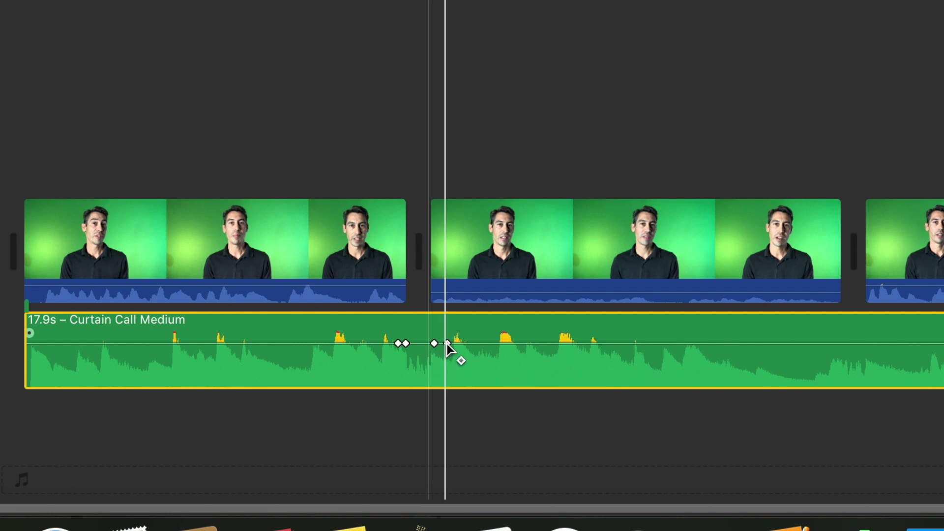
- Move the keyframes under the second take and lower the music volume before and after them
left_click_drag(446, 343, 875, 344)
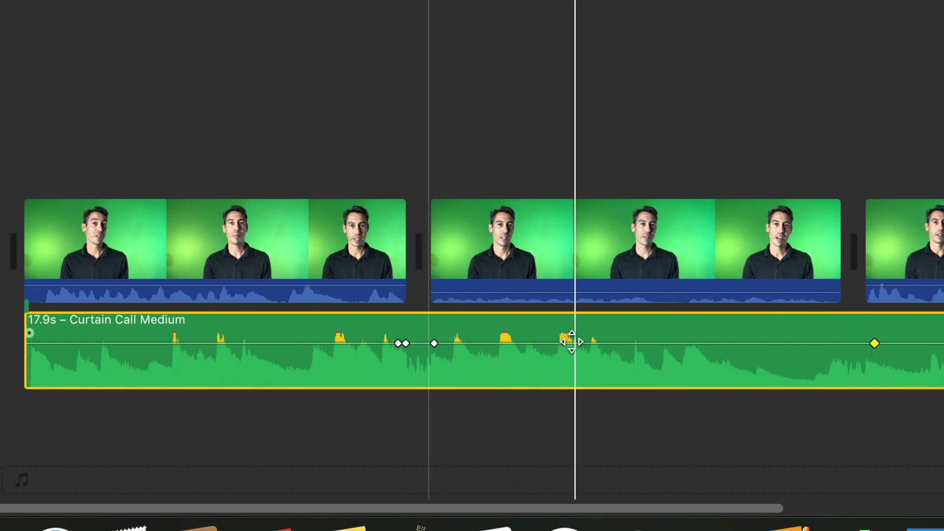
left_click_drag(433, 343, 841, 344)
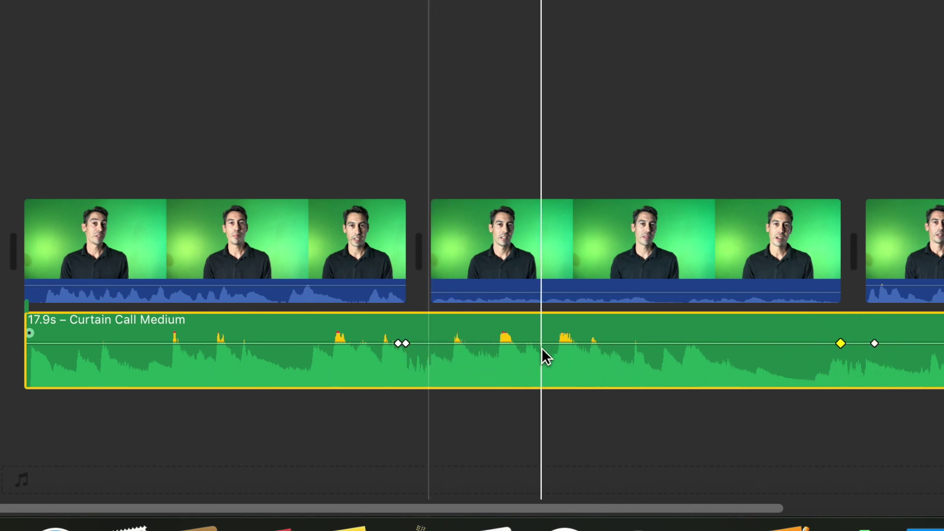
left_click_drag(304, 344, 303, 362)
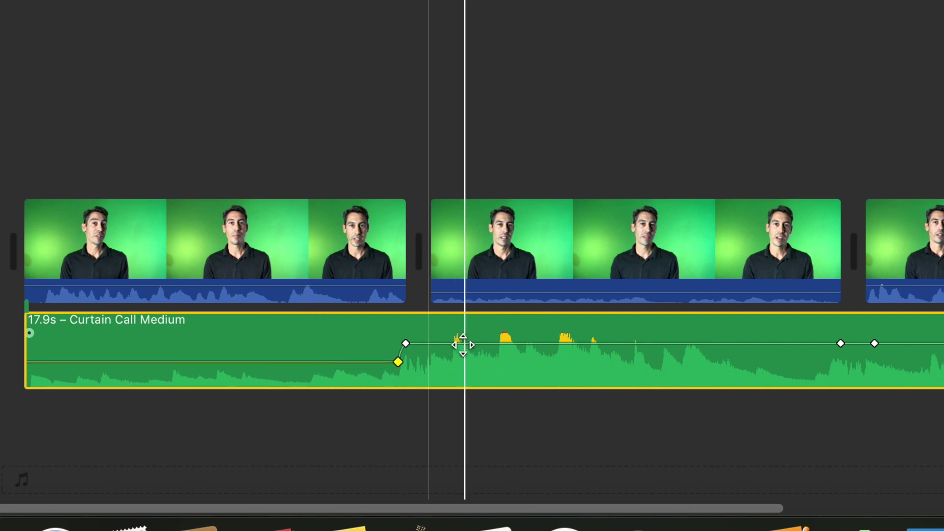
left_click(457, 344)
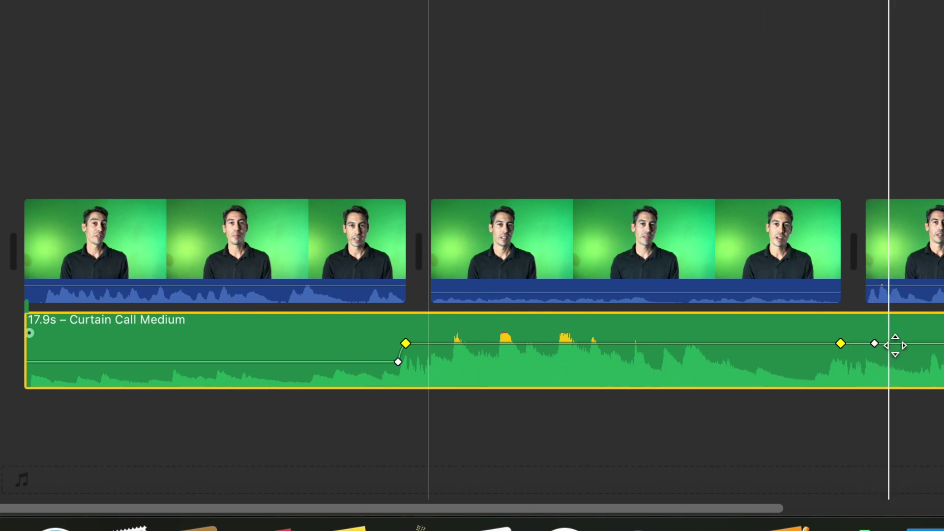
left_click_drag(895, 345, 896, 360)
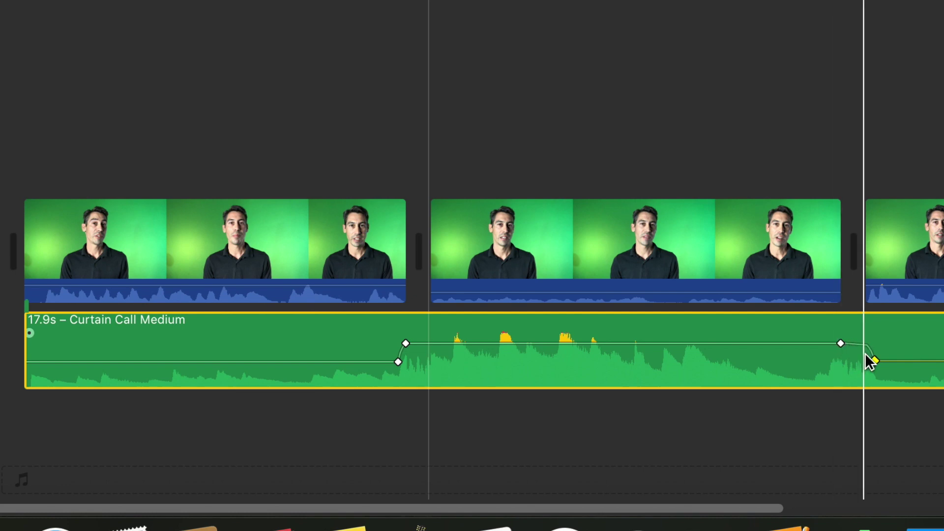
left_click(820, 343)
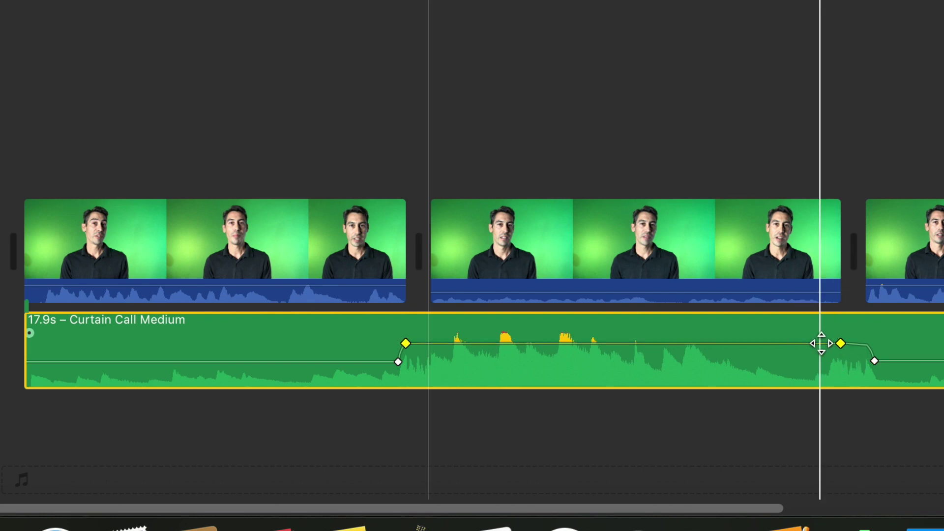
left_click(895, 360)
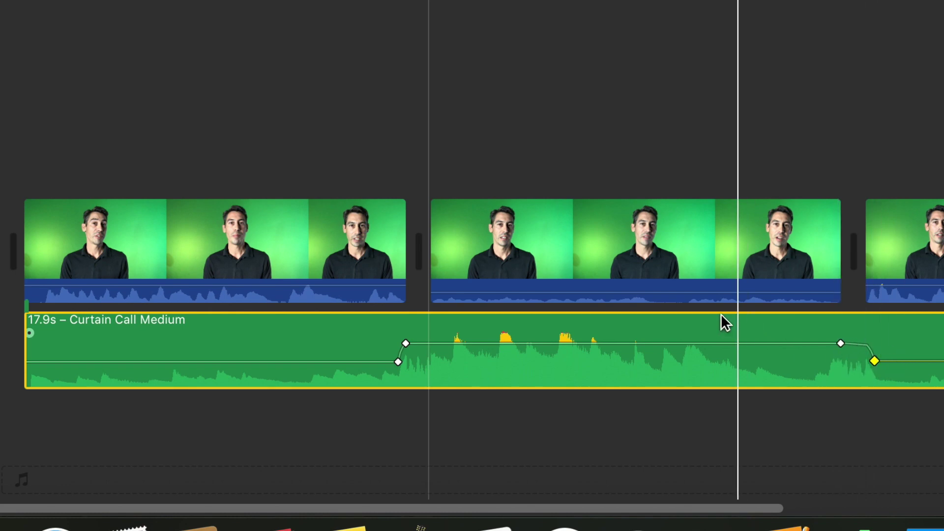
- Drag the left volume keyframe slightly earlier, keeping the quiet music level at 11%
left_click(397, 363)
left_click_drag(397, 362, 356, 360)
left_click(355, 362)
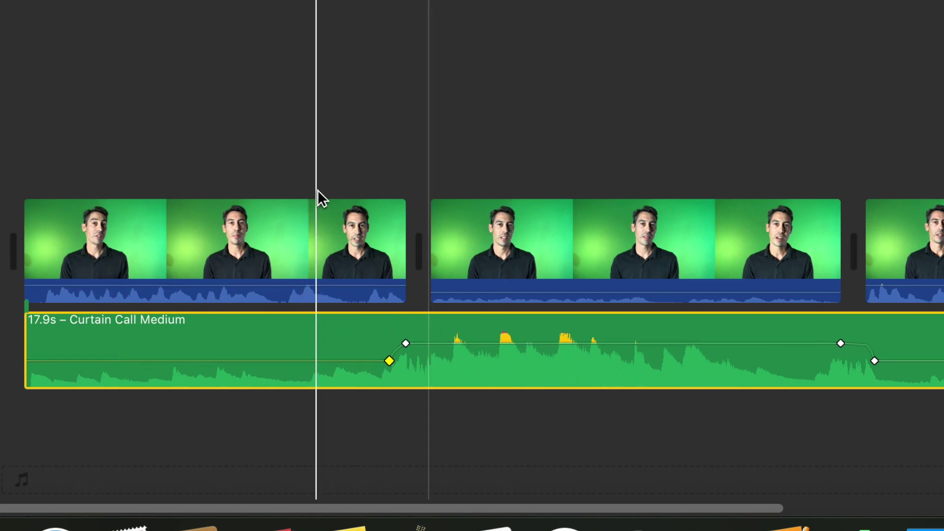
- Play back the timeline to check the music's volume changes
left_click(246, 151)
key("space")
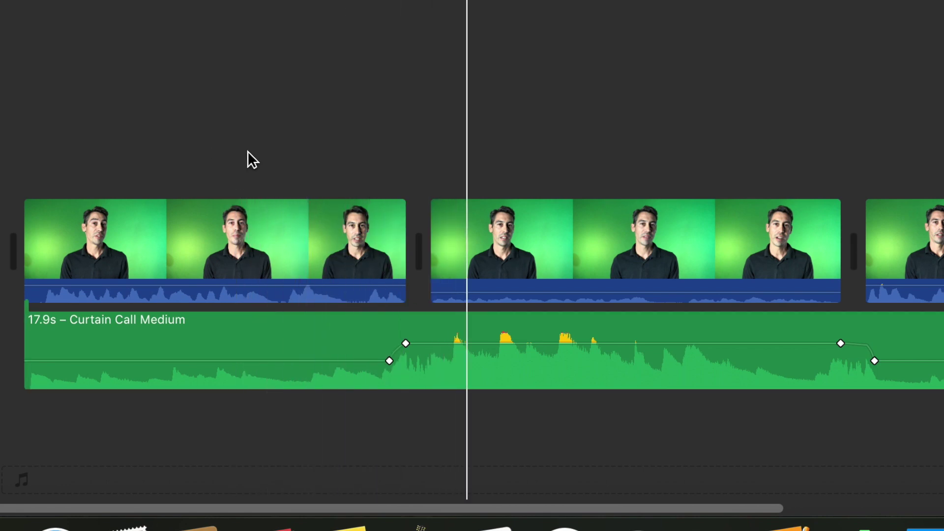
left_click(775, 165)
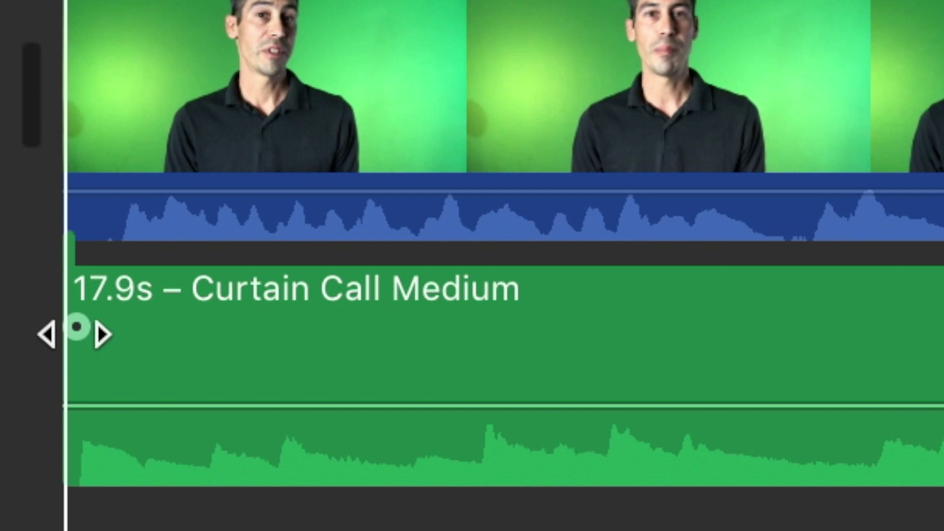
- Fade the music in and silence the first clip's own audio to 0%, then play from the start
left_click_drag(73, 332, 403, 320)
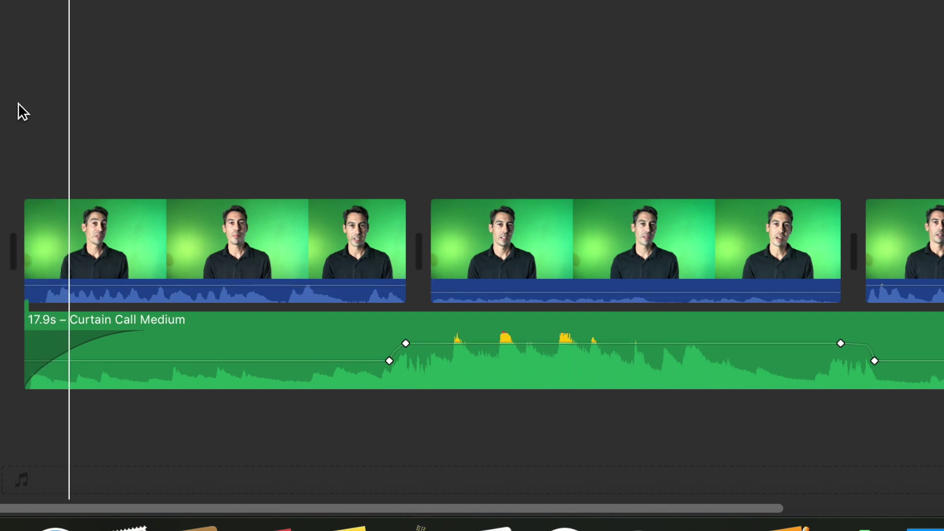
left_click(84, 255)
left_click_drag(84, 285, 83, 301)
left_click(25, 116)
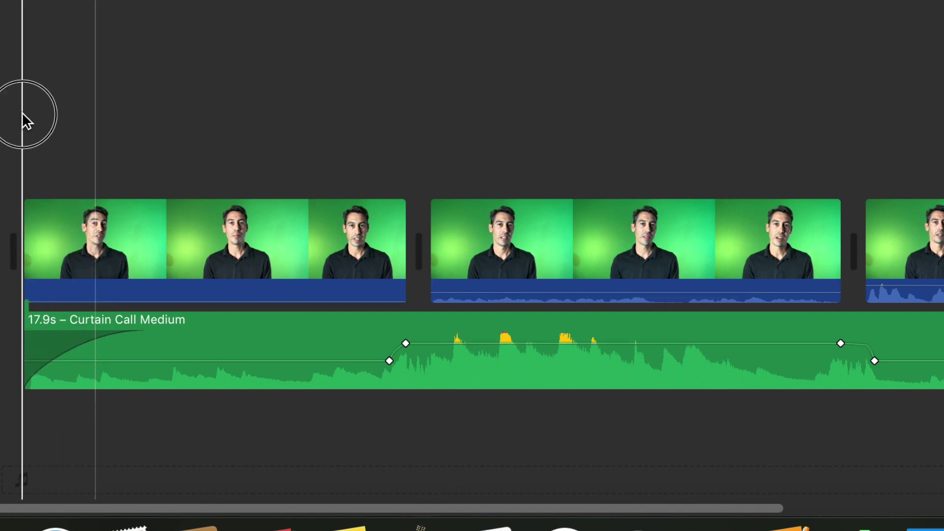
key("space")
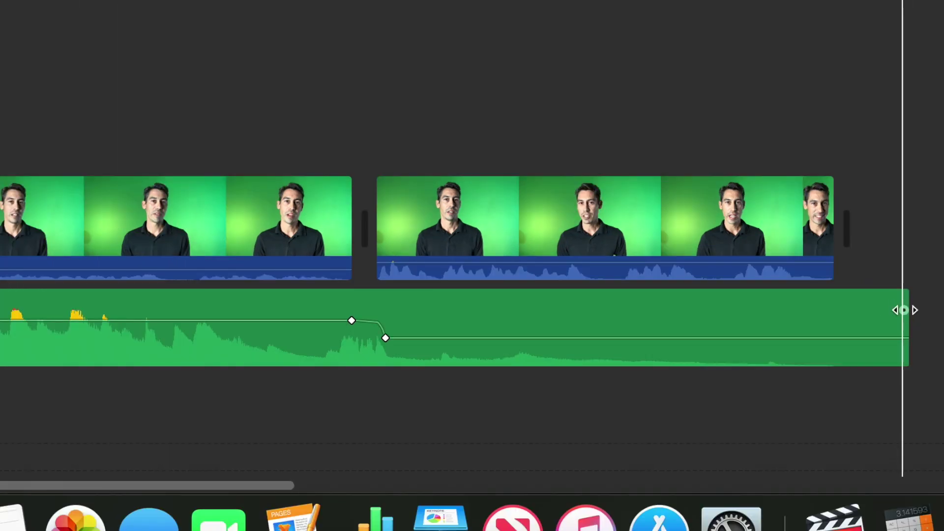
- Split the music at the playhead, delete the trailing part, and fade out the shortened music's end
left_click_drag(904, 309, 613, 310)
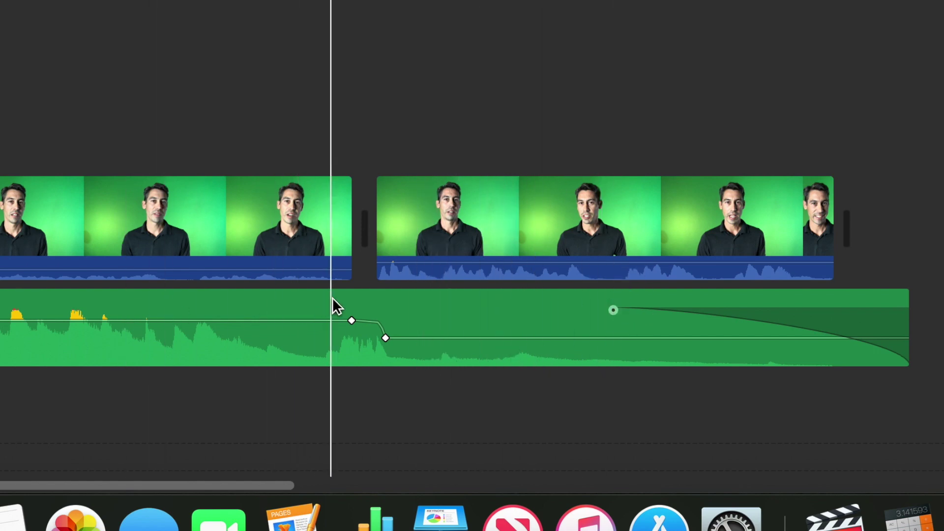
left_click(374, 308)
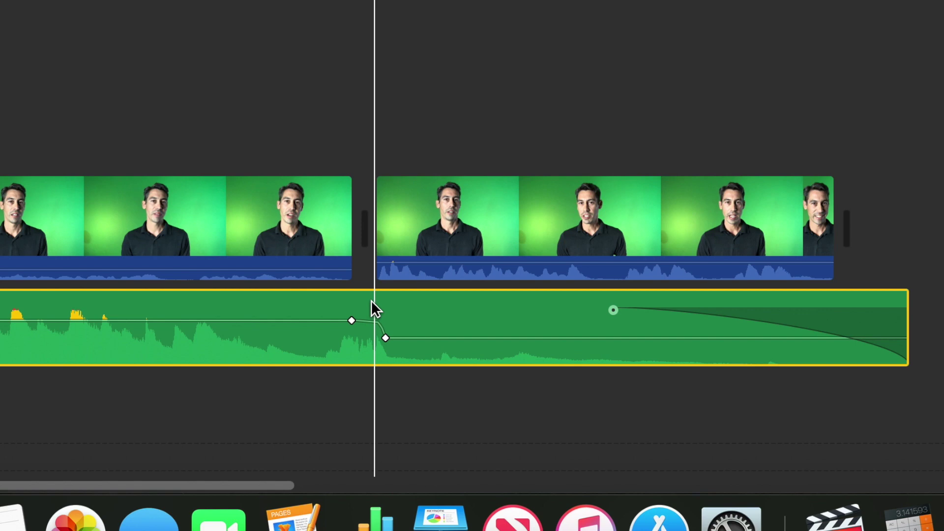
key("super+b")
key("Delete")
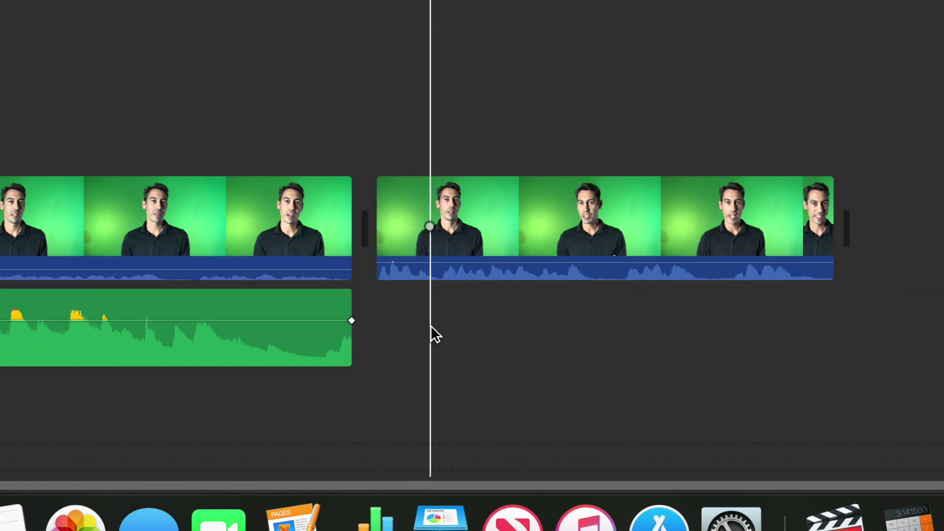
left_click_drag(346, 312, 202, 310)
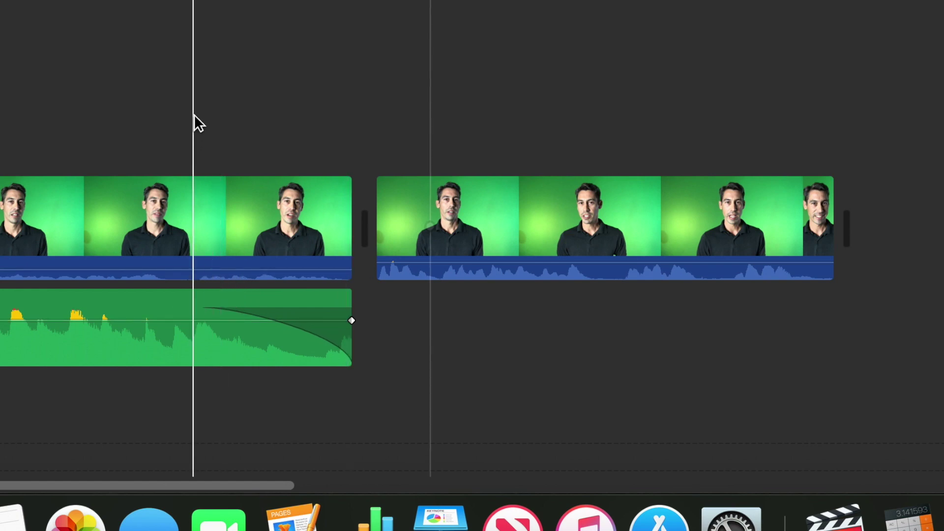
- Play back the shortened music, then drag its end to lengthen it under more clips
key("space")
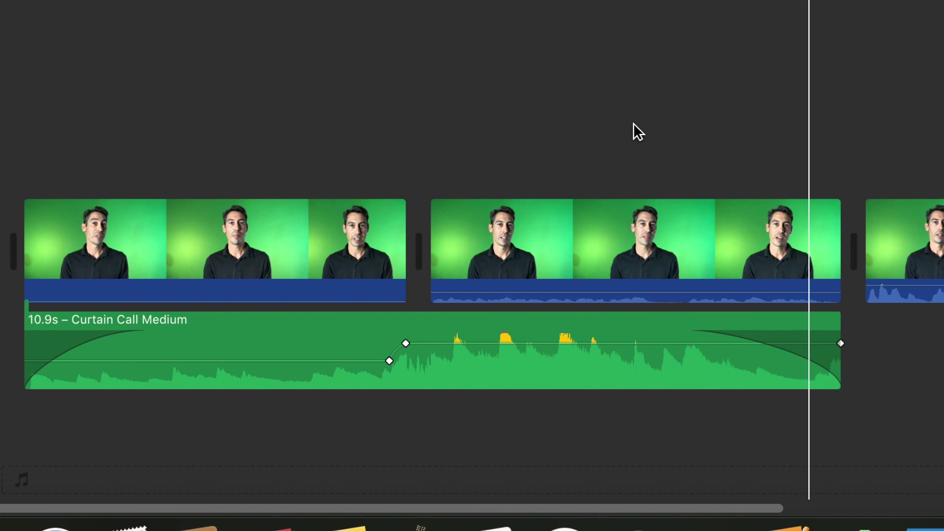
key("space")
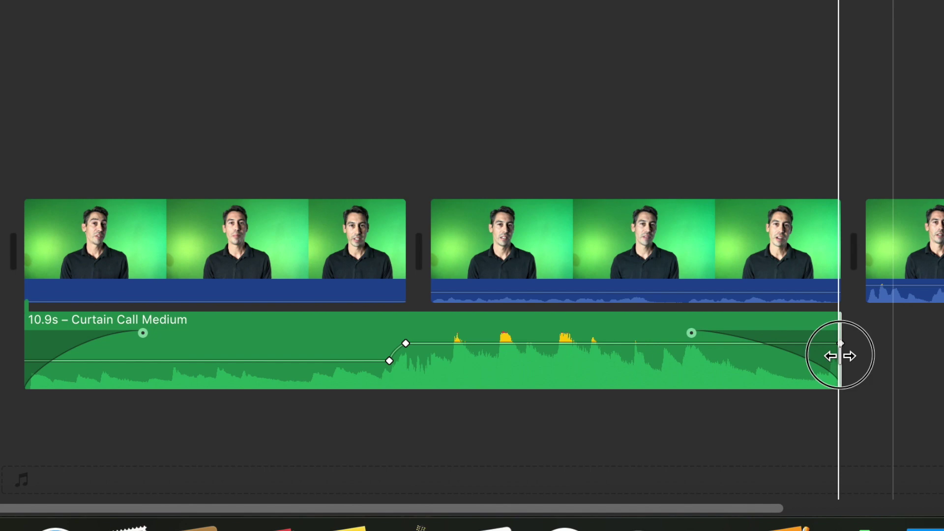
left_click_drag(839, 355, 941, 355)
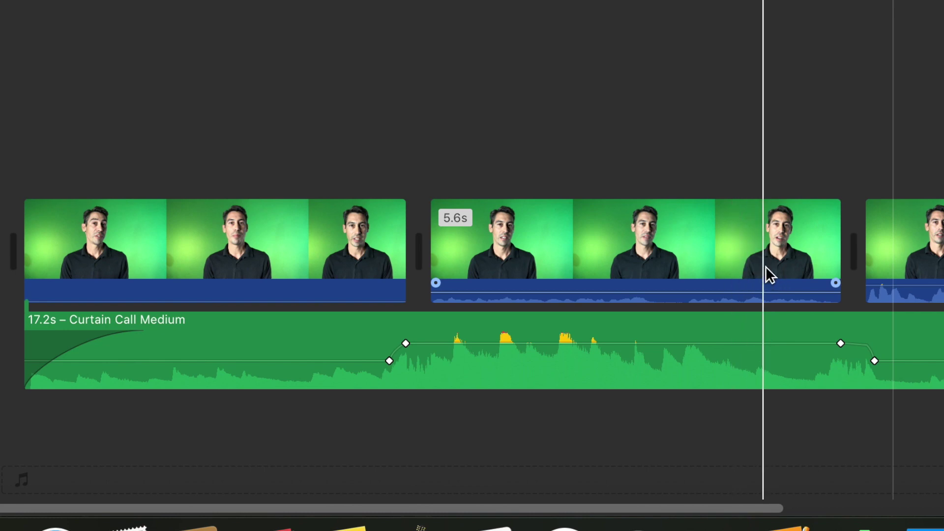
- Select the middle green-screen clip in the timeline
left_click(676, 249)
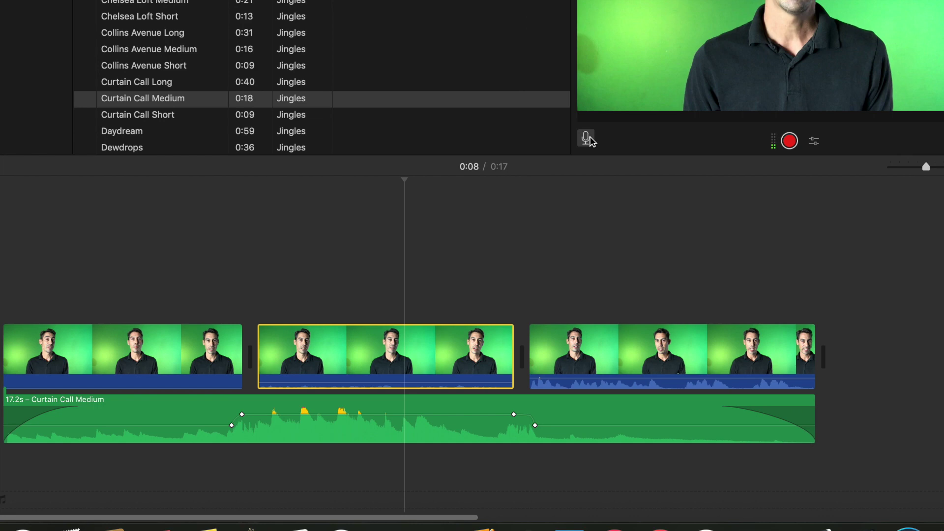
- Record a voiceover, VO-1, starting at the 0:08 playhead
left_click(400, 472)
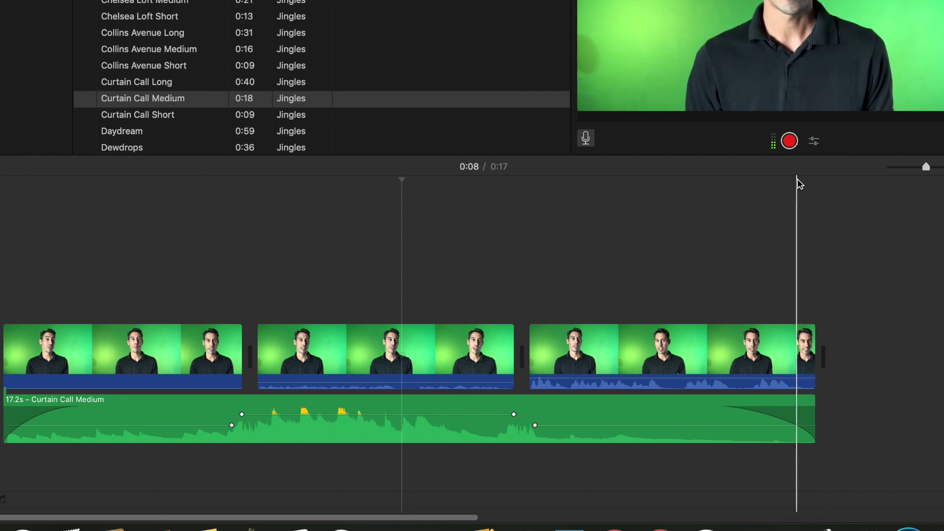
left_click(790, 141)
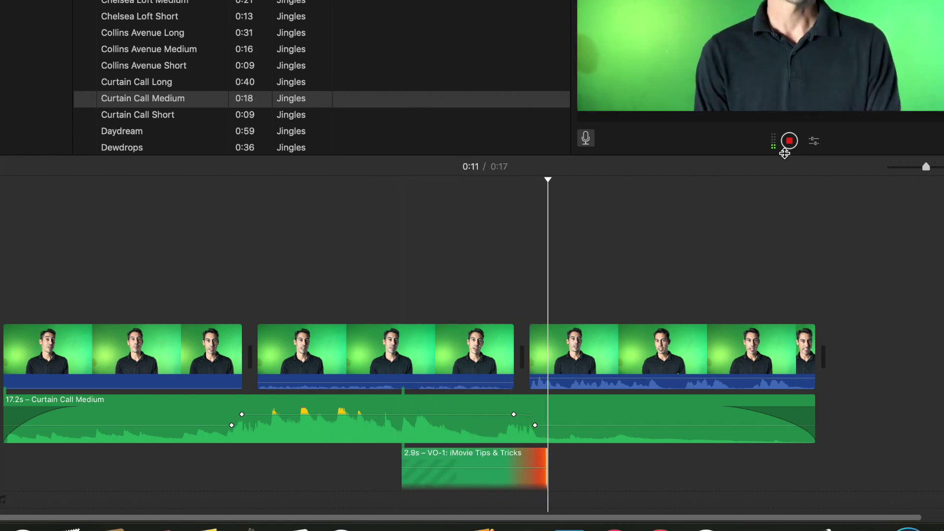
left_click(788, 141)
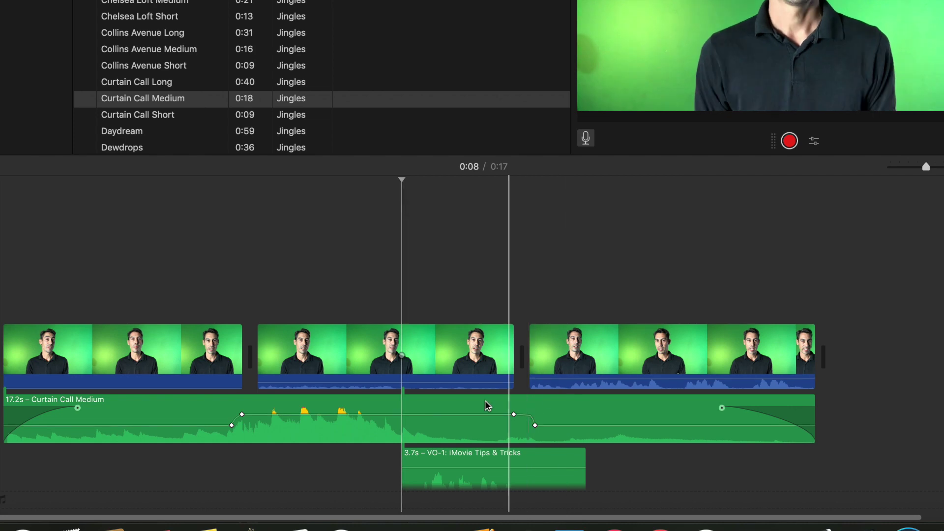
- Play the voiceover back and trim its end to about 3.2 seconds
left_click(396, 268)
key("space")
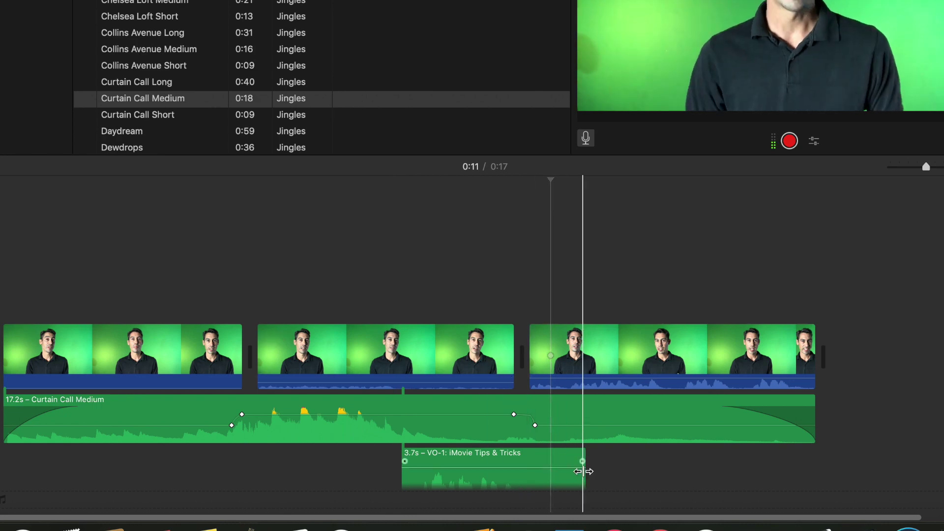
left_click_drag(584, 475, 556, 474)
left_click(494, 461)
left_click_drag(494, 462, 498, 461)
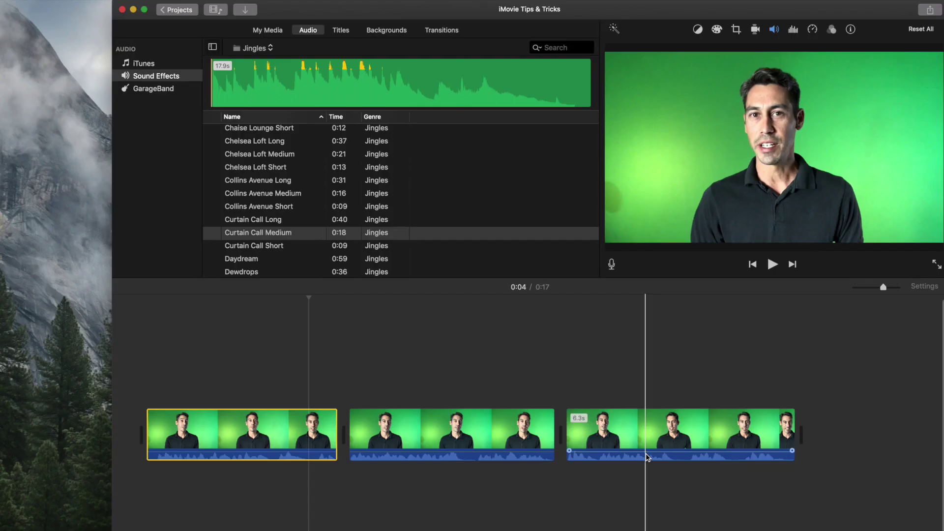
- Select the green-screen clips and turn on Auto volume levelling
left_click(212, 433)
left_click(143, 378)
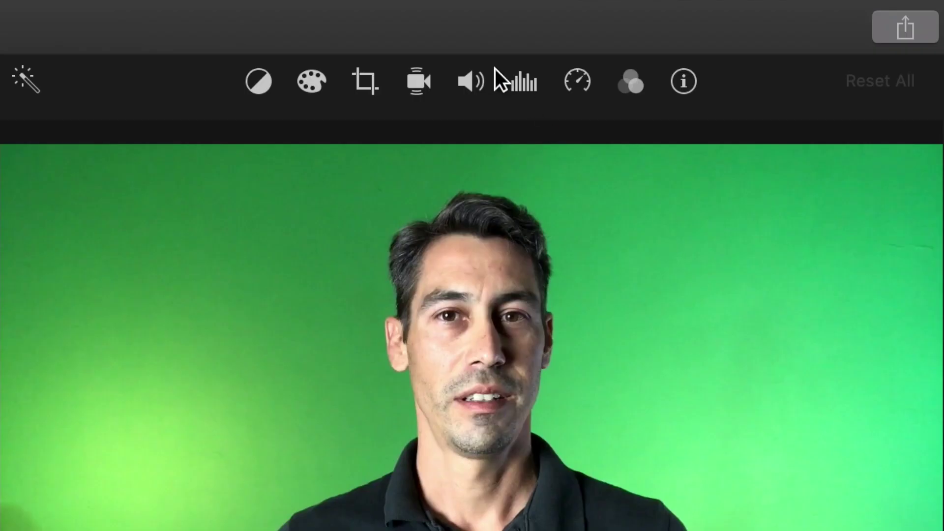
left_click(479, 81)
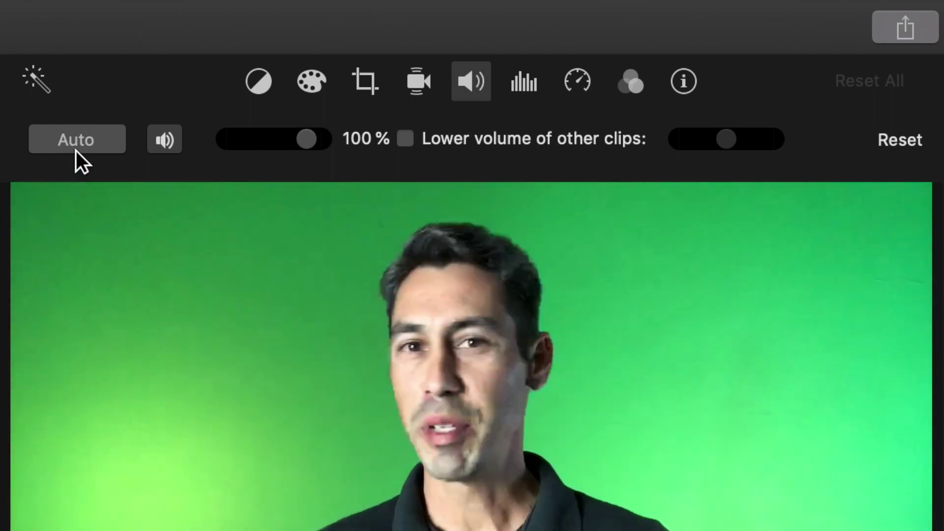
left_click(75, 143)
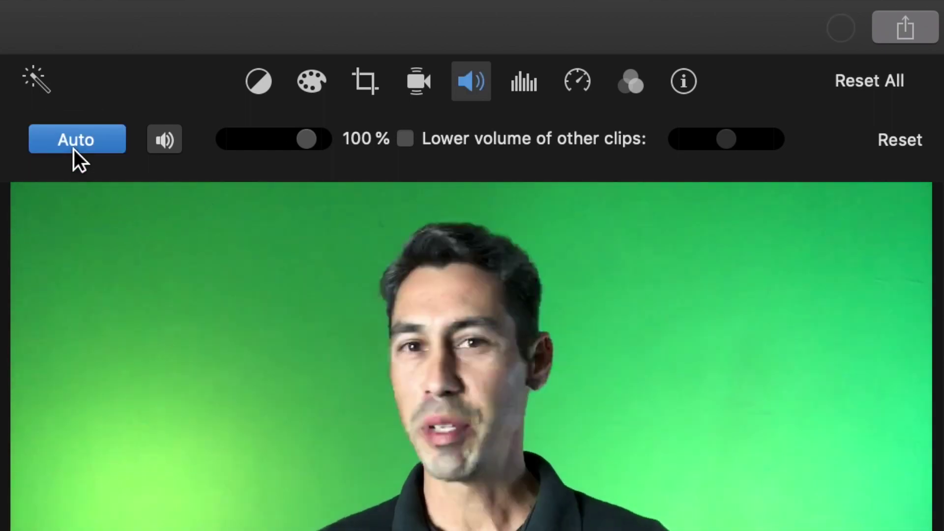
- Turn on Reduce background noise under Noise Reduction and Equalizer, then recheck the settings
left_click(529, 87)
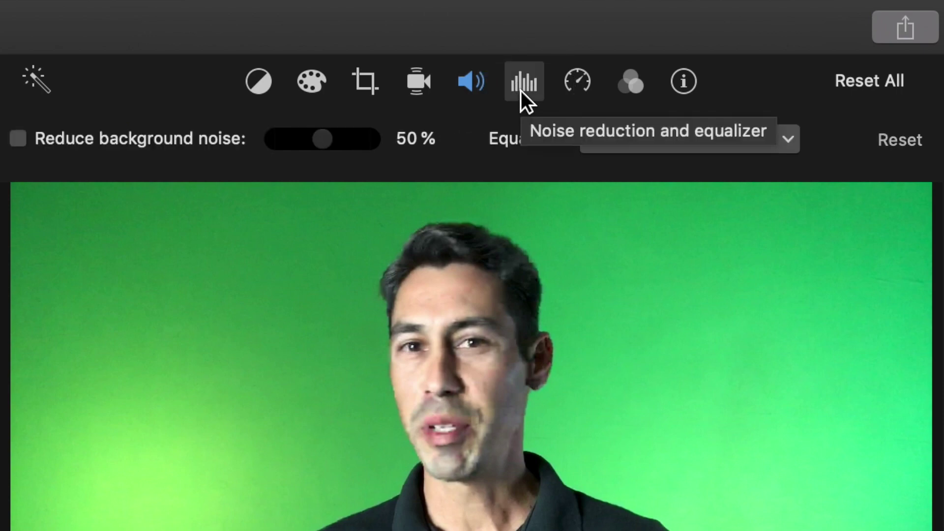
left_click(76, 144)
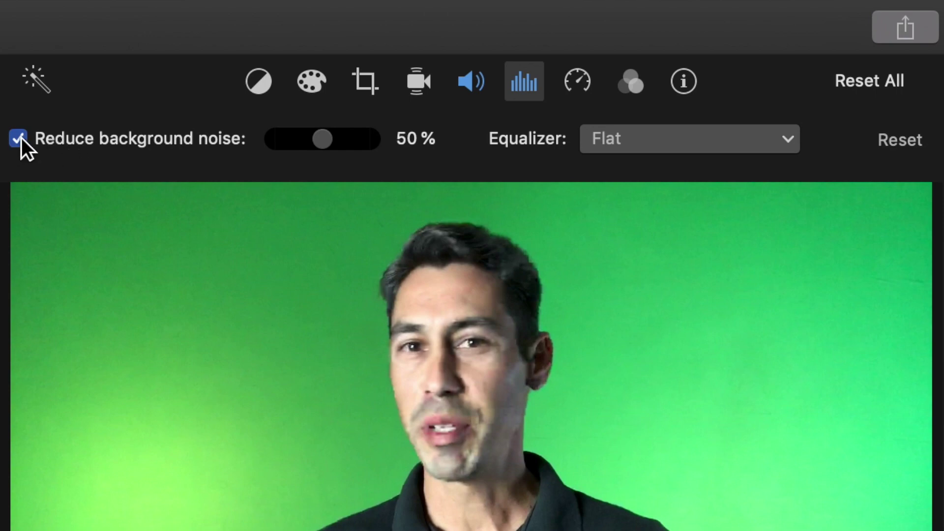
left_click(473, 84)
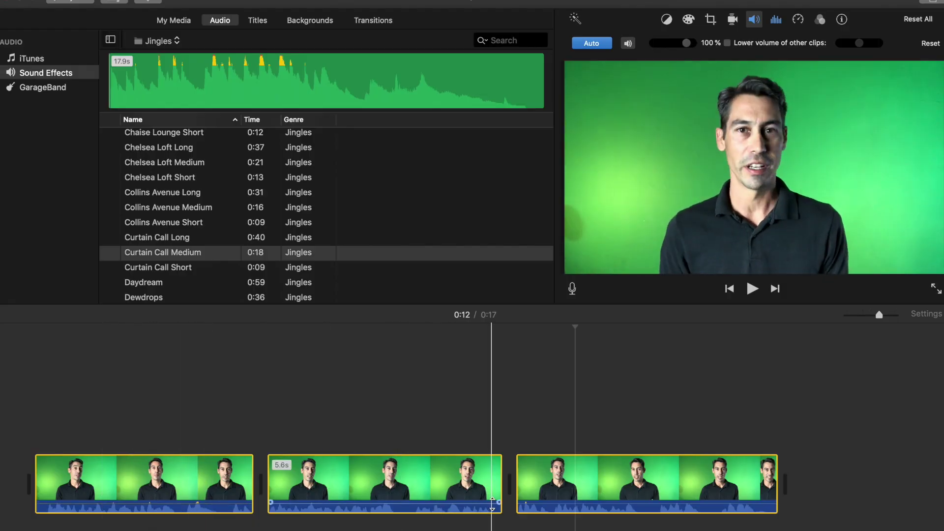
left_click(34, 414)
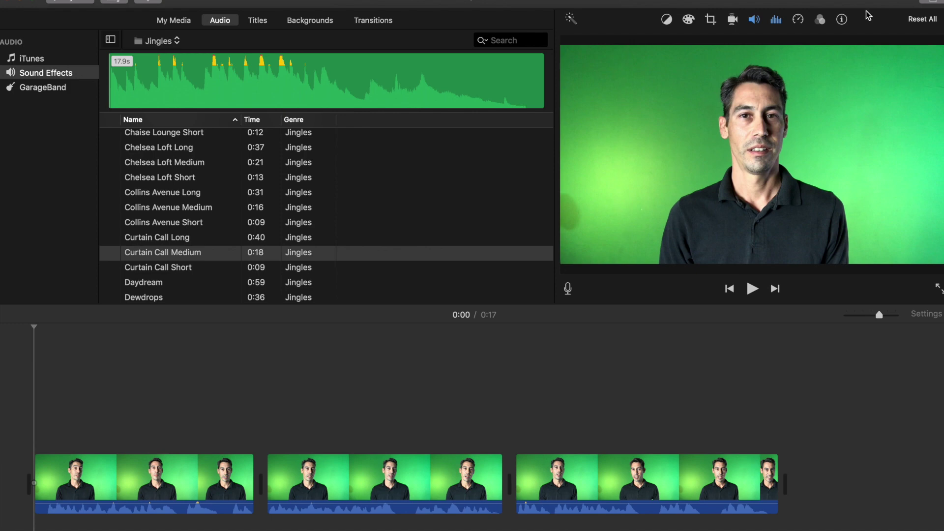
left_click(780, 22)
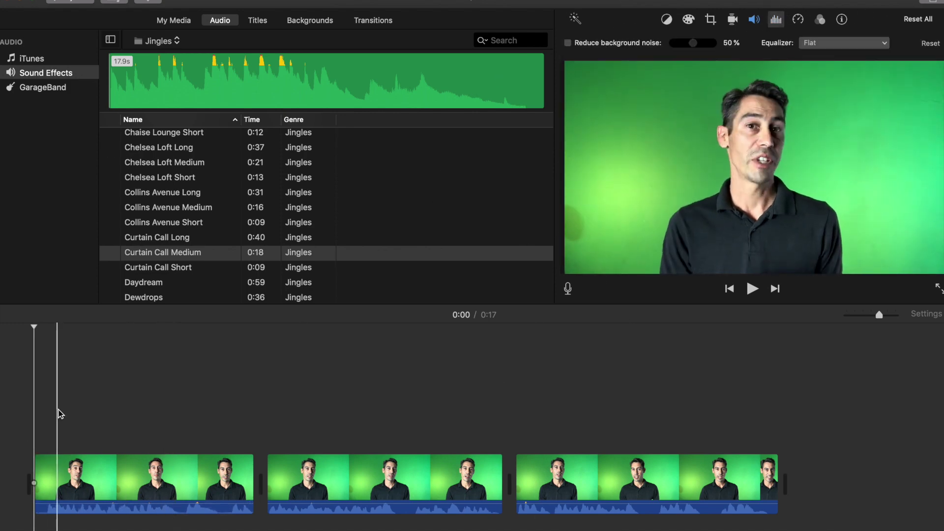
left_click(752, 20)
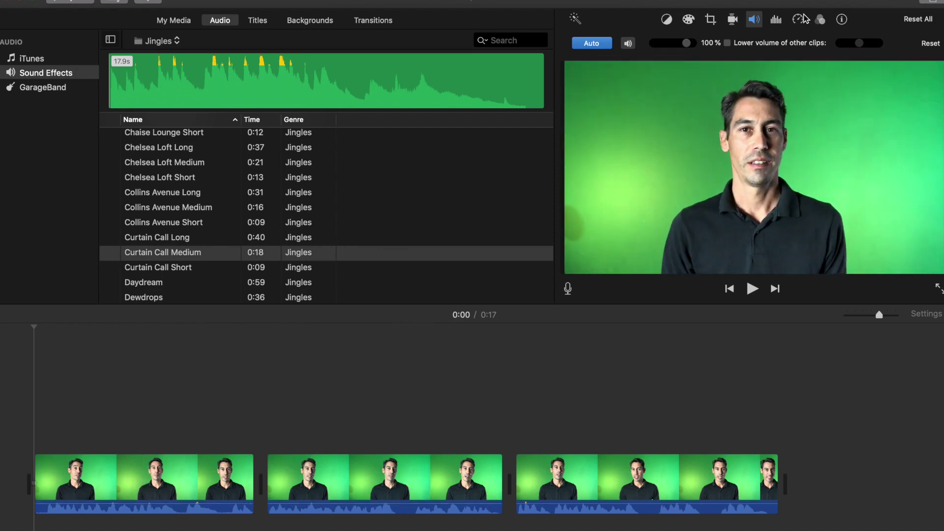
- Select all three green-screen clips and set their speed to Custom 110%
left_click(799, 19)
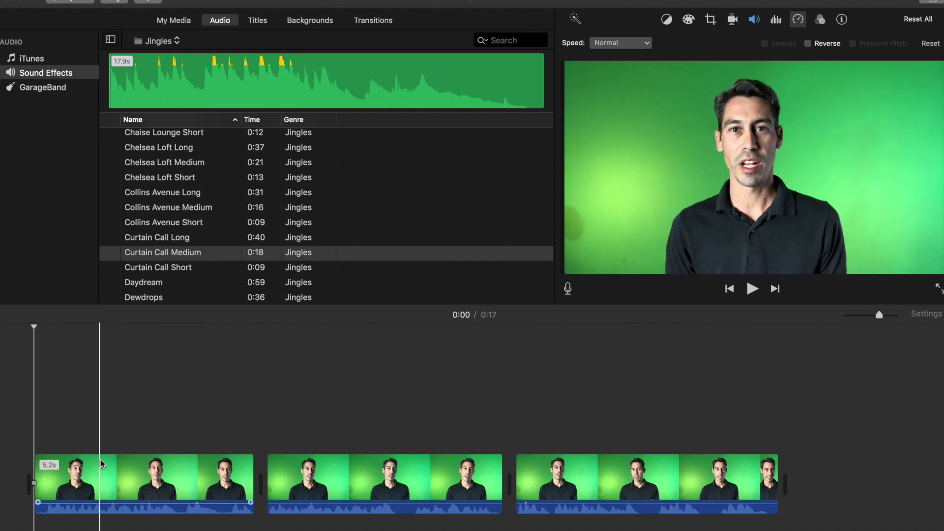
left_click(101, 485)
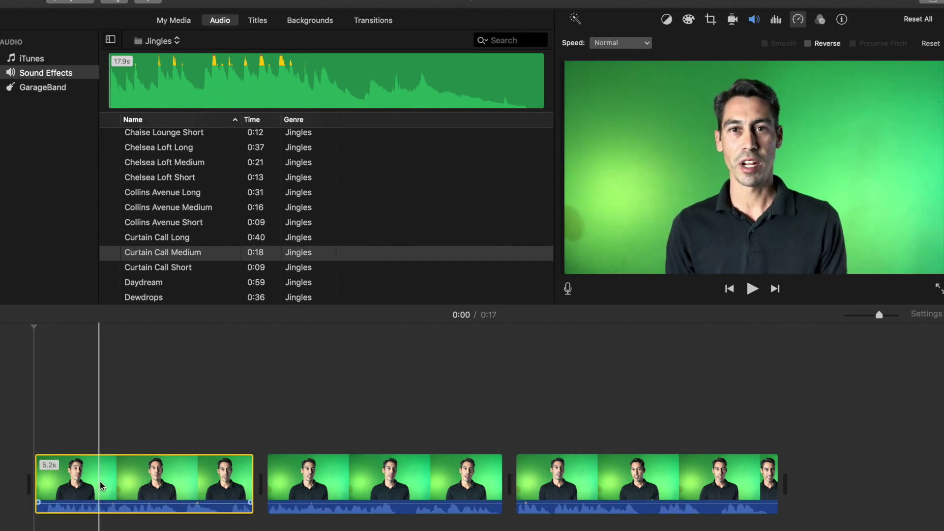
left_click(570, 484, "shift")
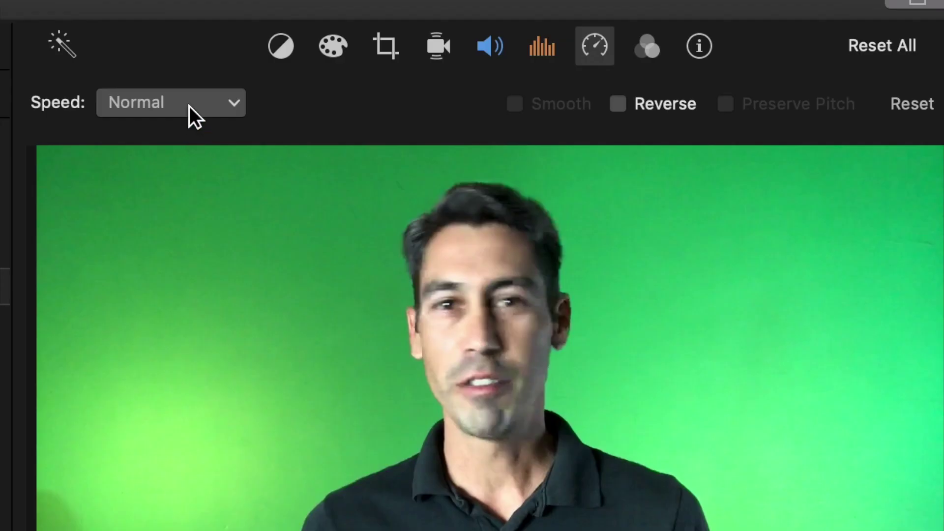
left_click(190, 105)
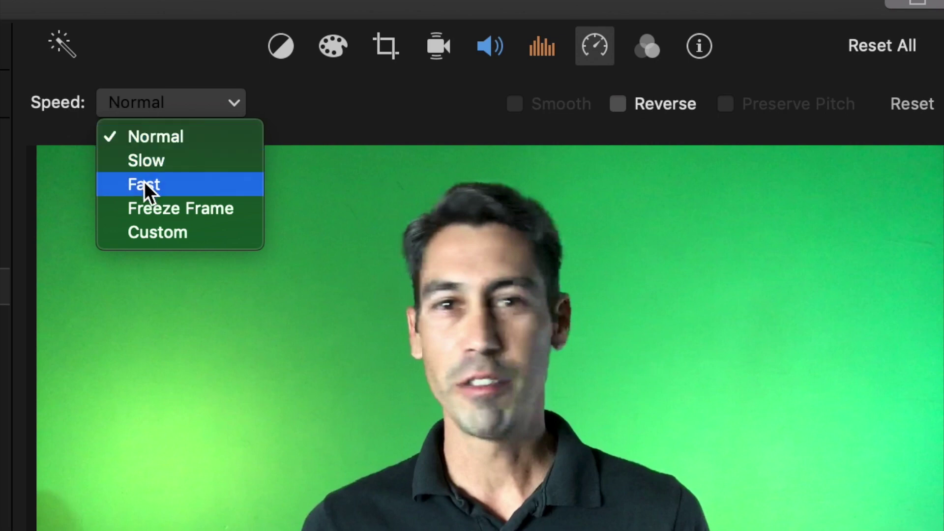
left_click(144, 235)
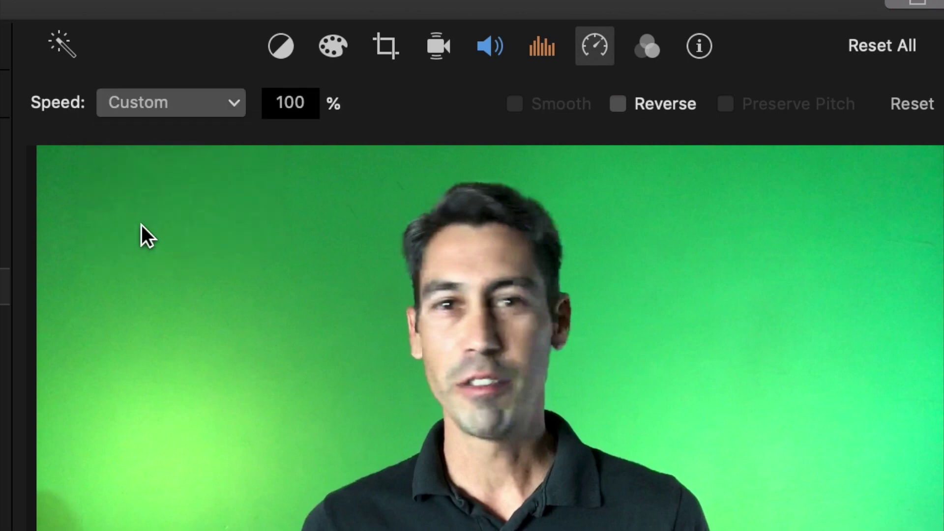
double_click(295, 106)
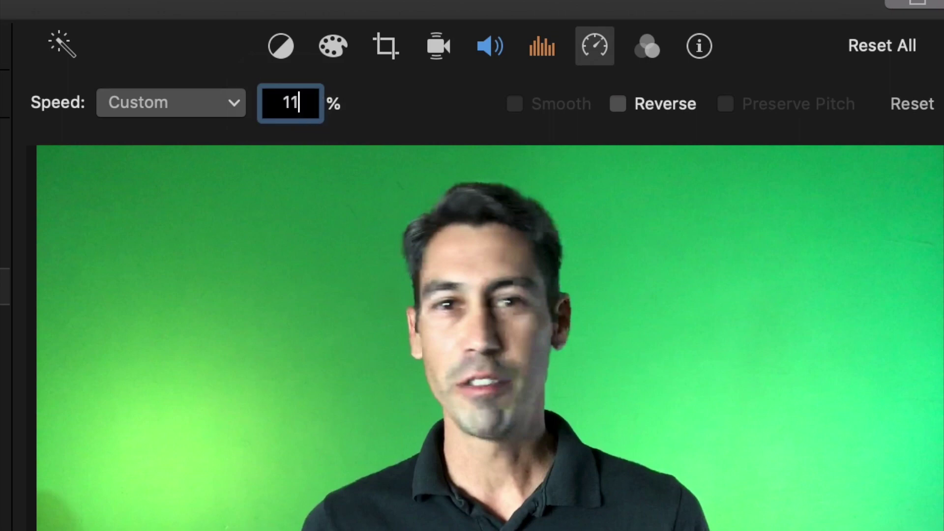
key("Return")
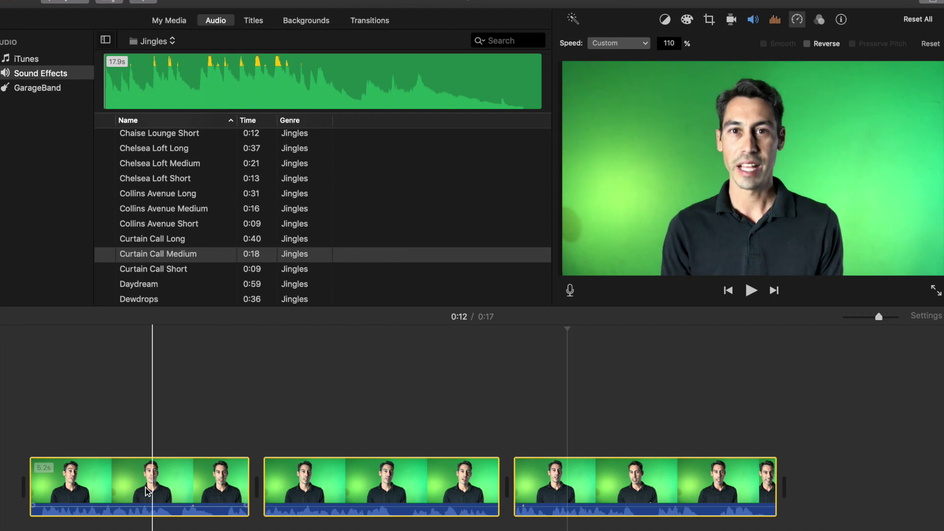
left_click(137, 491)
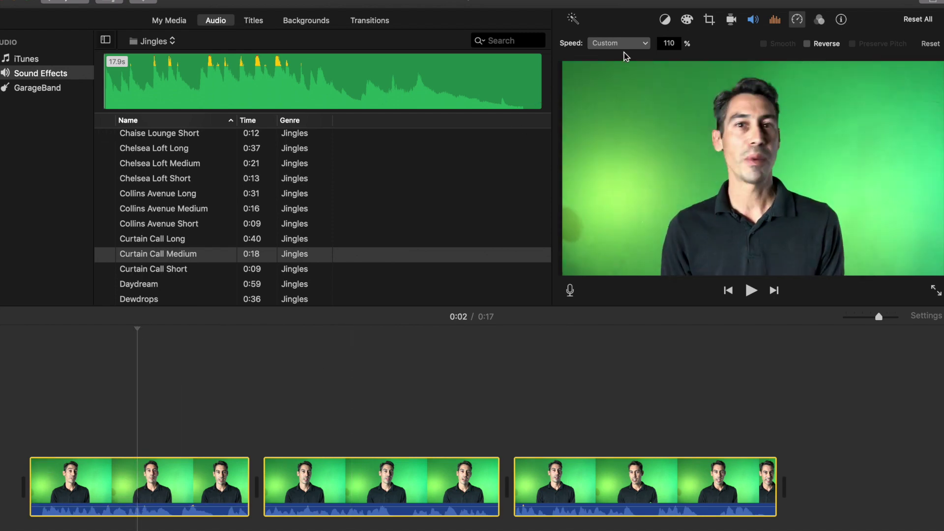
- Set the clips to a Custom 110% speed with Preserve Pitch ticked
left_click(265, 386)
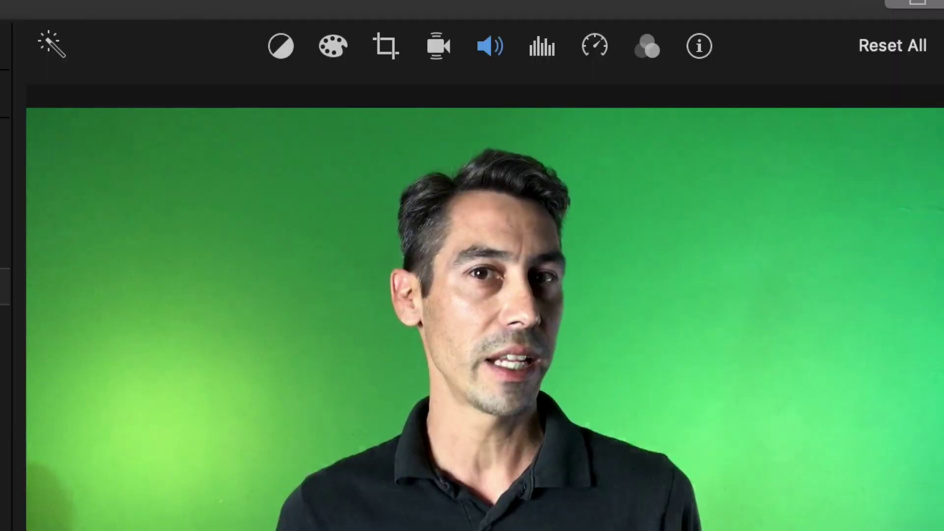
left_click(664, 19)
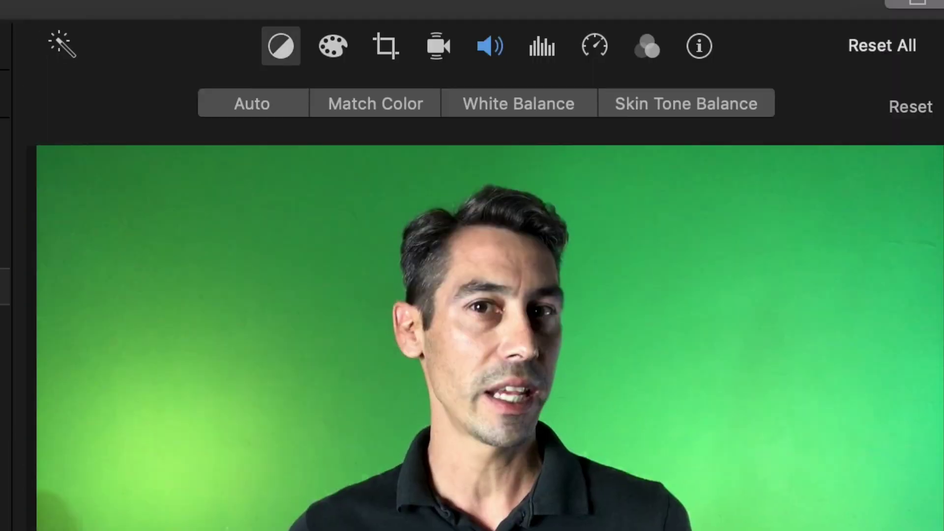
left_click(600, 49)
left_click(169, 104)
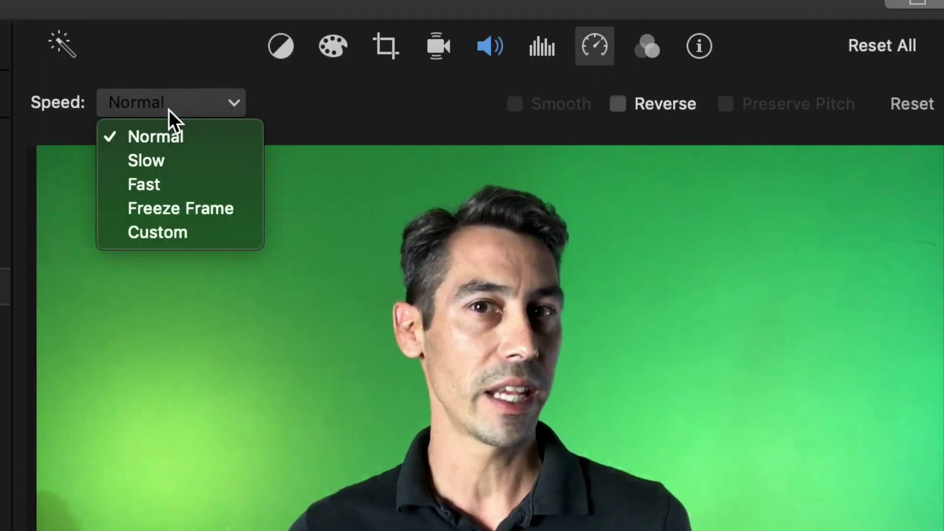
left_click(152, 241)
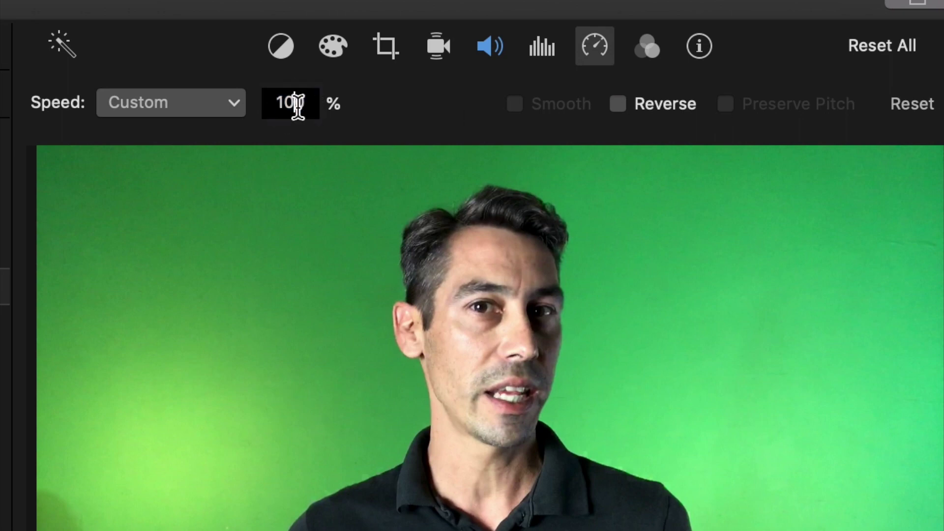
type("1")
key("Return")
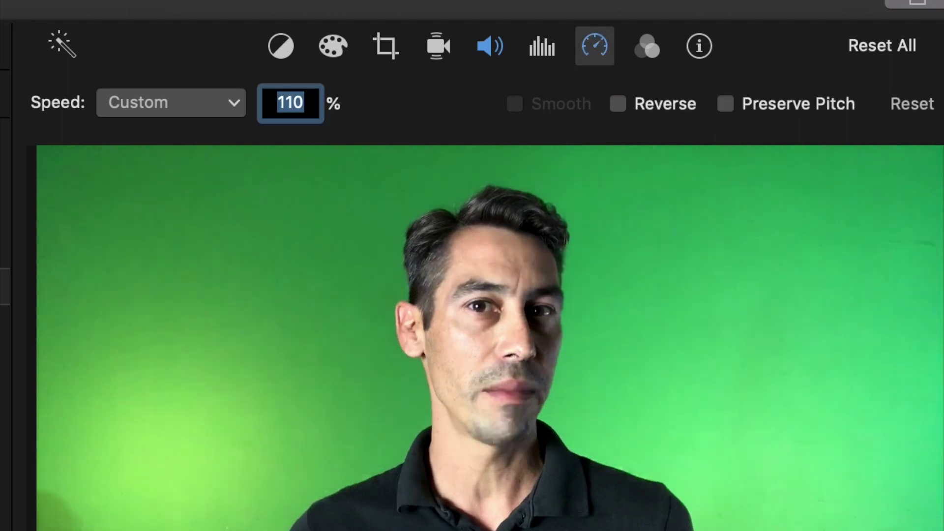
left_click(725, 104)
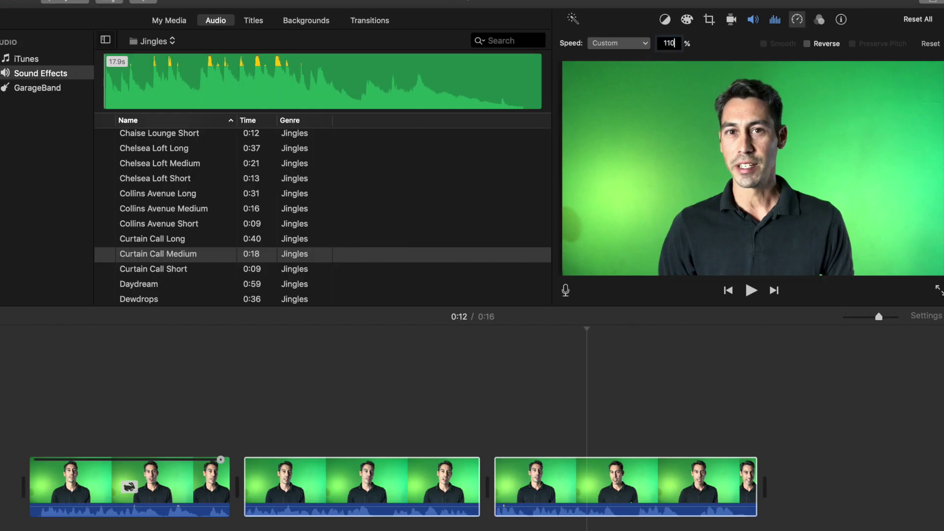
key("Return")
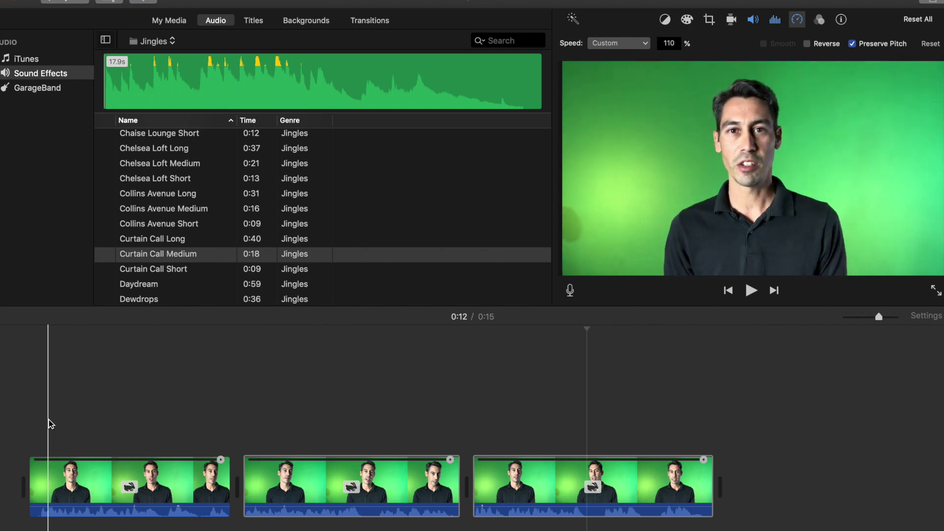
- Play the sped-up project from the start, then select all three clips
left_click(30, 425)
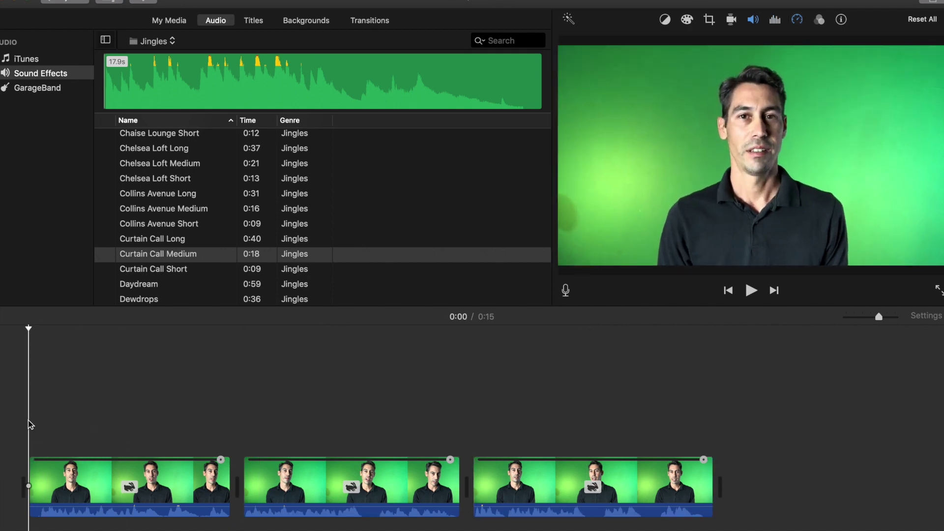
key("space")
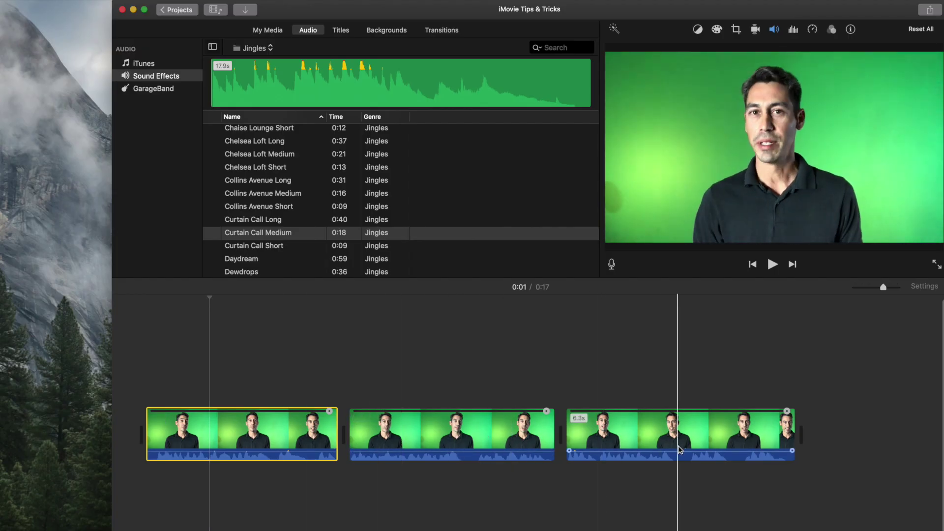
left_click(655, 432, "shift")
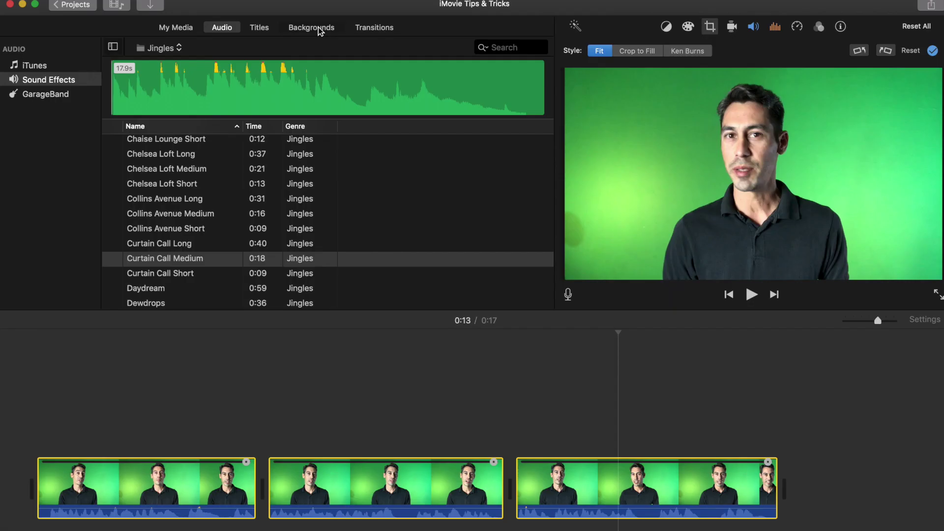
- Add the solid Green background from Backgrounds after the last clip
left_click(322, 30)
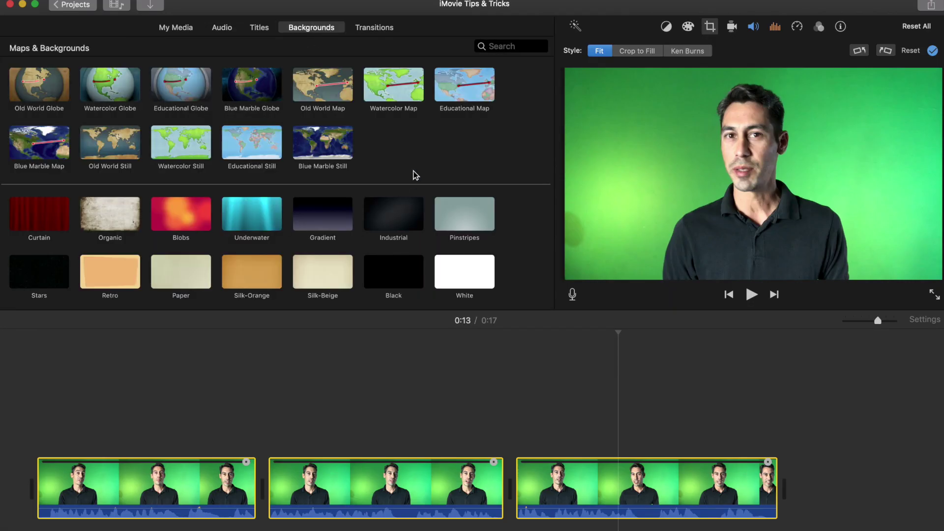
scroll(415, 176, "down", 3)
left_click(44, 284)
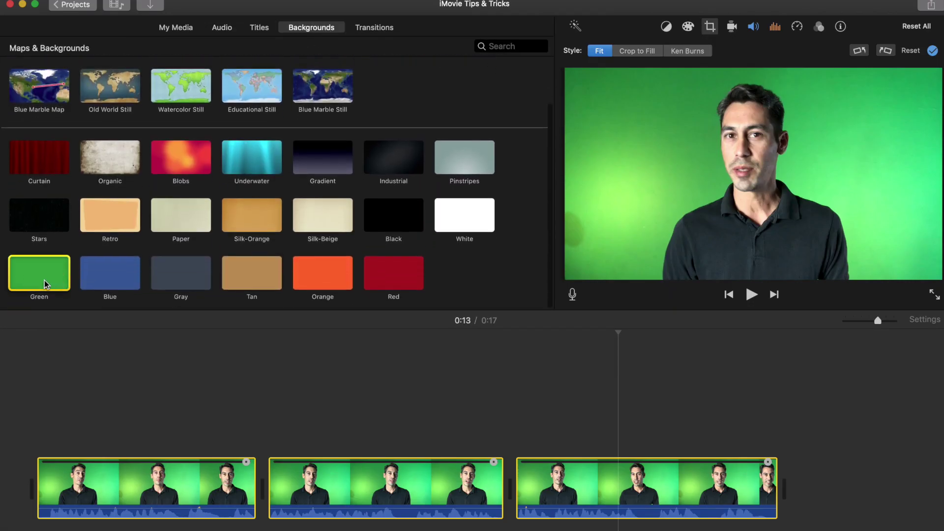
left_click_drag(27, 279, 812, 461)
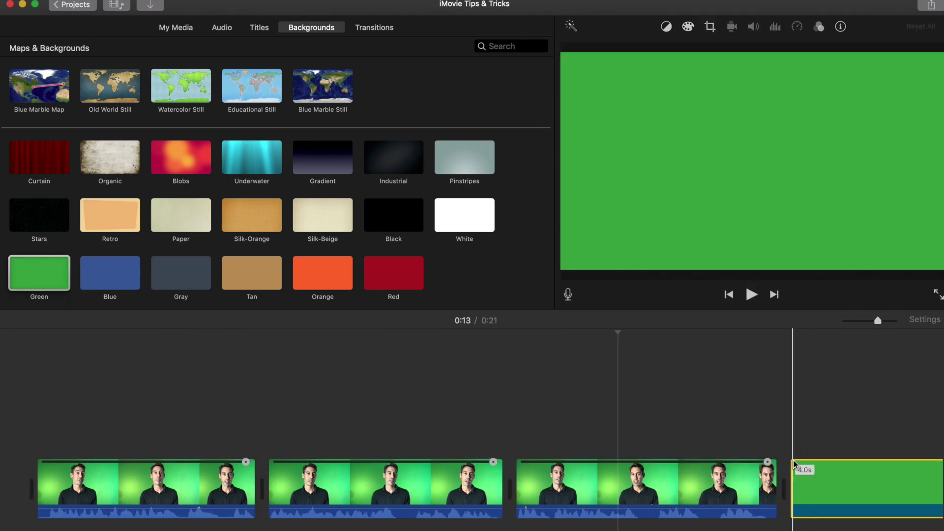
- Set the Green background's duration to 18 seconds
scroll(769, 465, "right", 3)
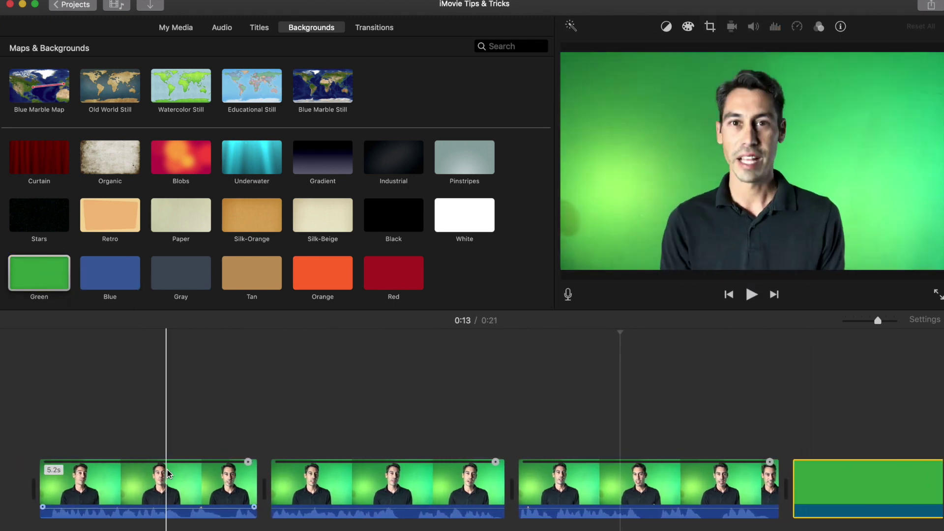
left_click(665, 27)
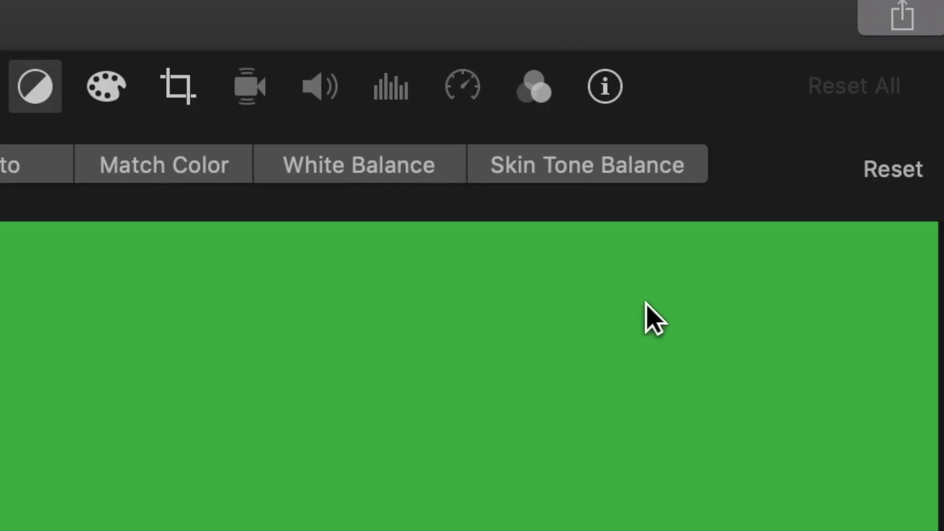
left_click(605, 86)
left_click(880, 169)
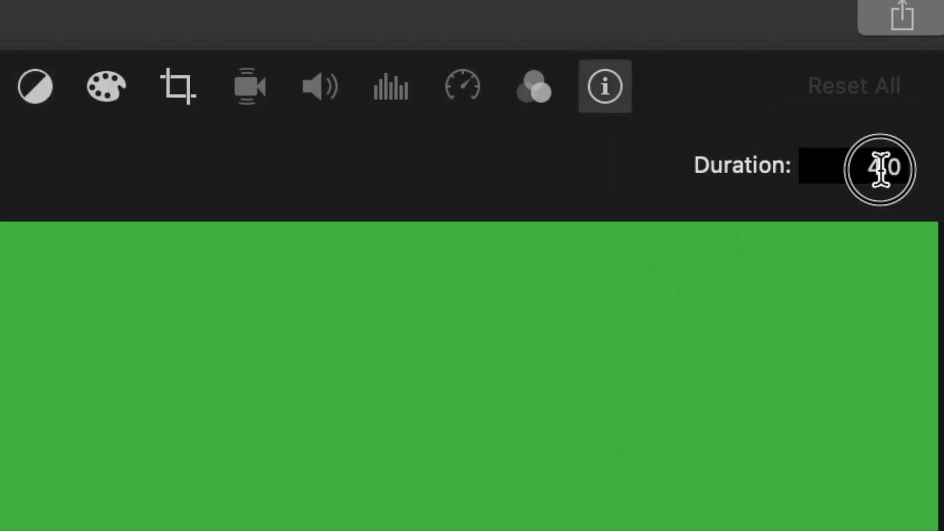
type("18")
key("Return")
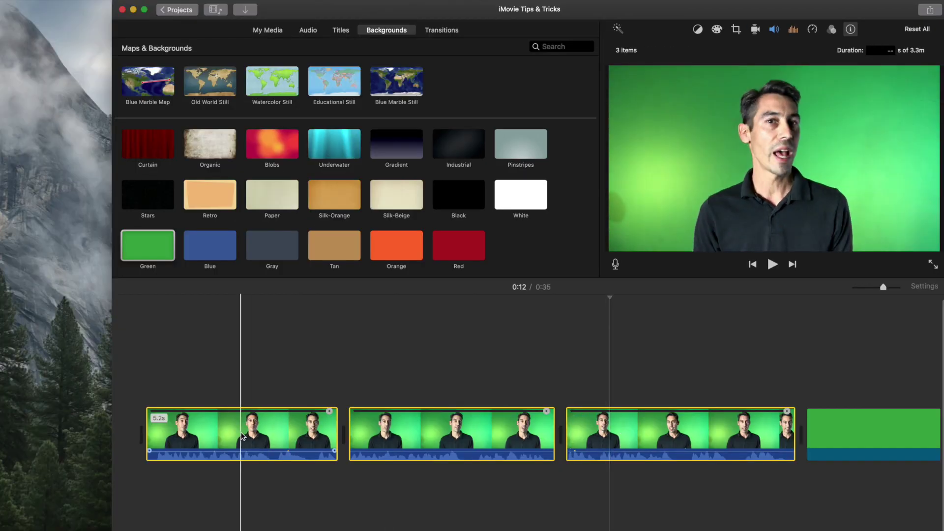
- Lift the third presenter clip above the backdrop and trim the backdrop to end with the clips
key("super+r")
left_click_drag(535, 504, 609, 406)
left_click_drag(648, 363, 506, 378)
left_click_drag(678, 428, 646, 428)
- Select the presenter clips and the backdrop in turn to check their placement
left_click(241, 381)
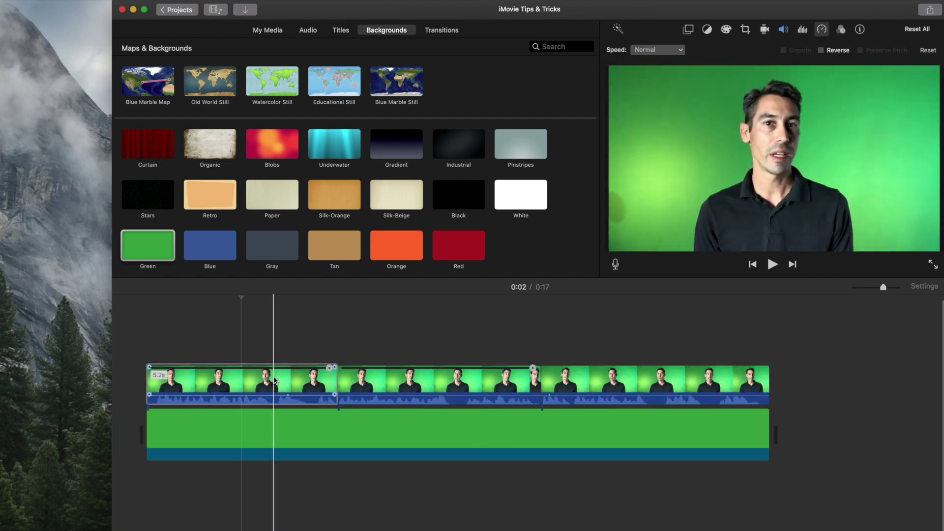
left_click(407, 383)
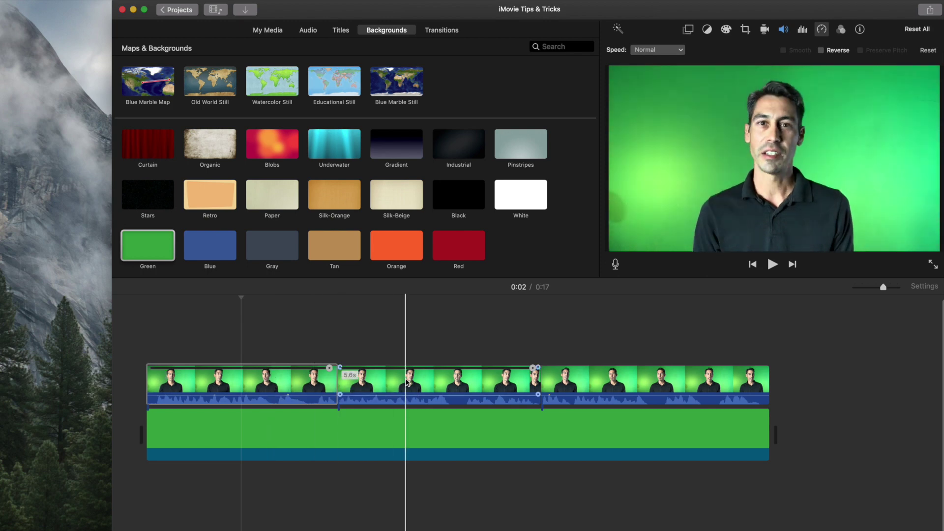
left_click(395, 437)
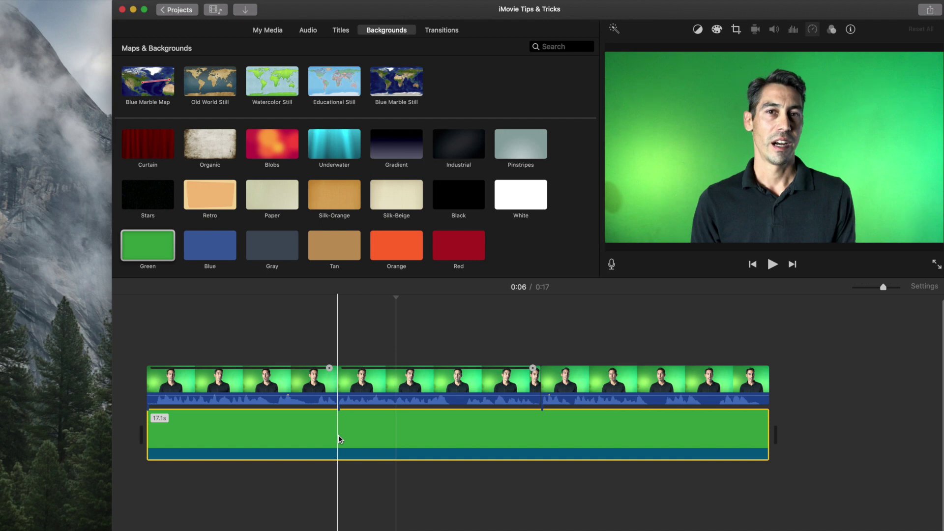
left_click(338, 435)
left_click(375, 383)
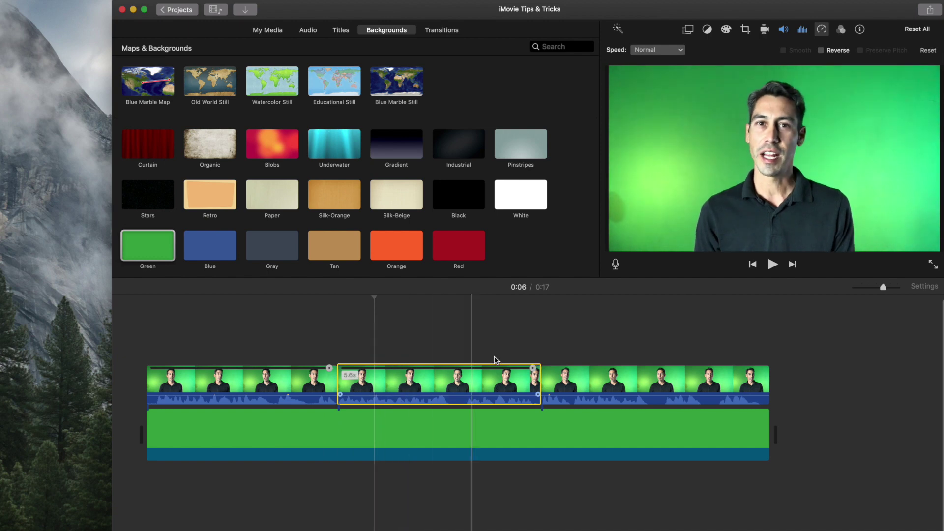
left_click(438, 386)
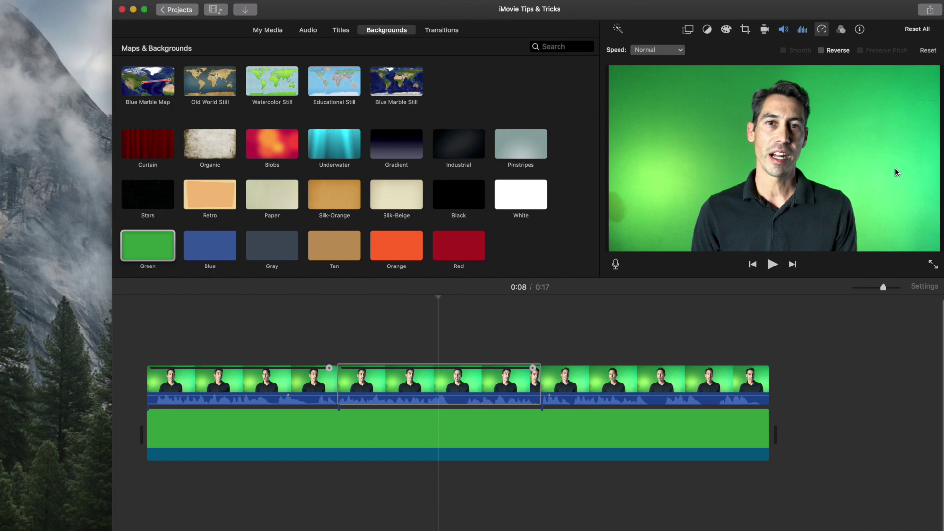
- Key the first presenter clip with Green/Blue Screen and erase the leftover background blotches
left_click(275, 384)
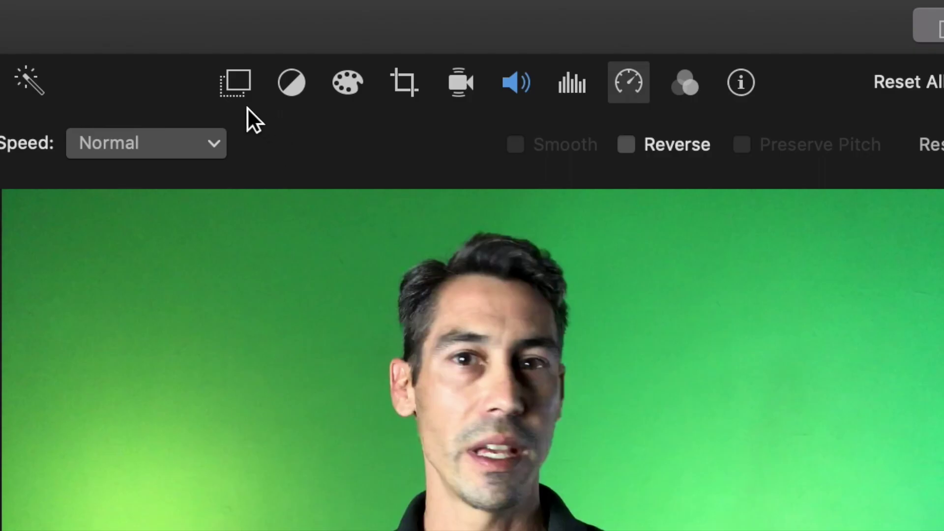
left_click(234, 85)
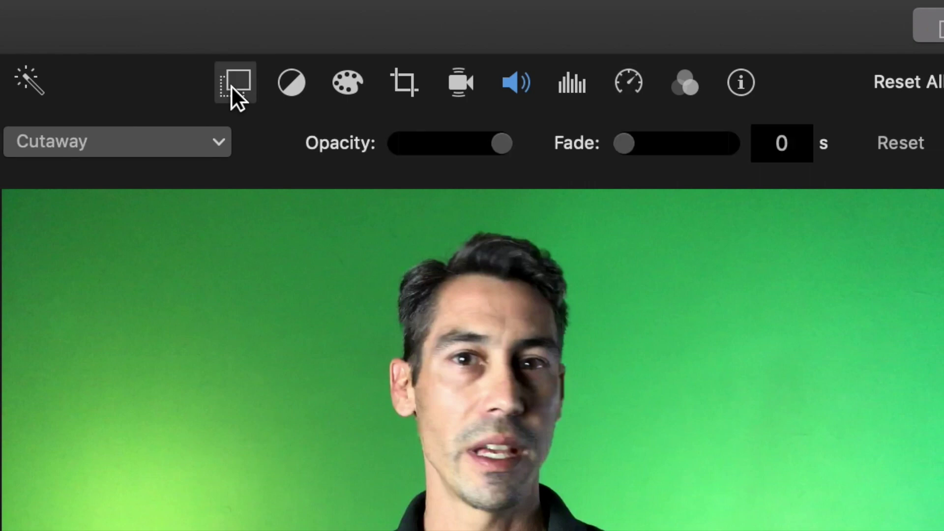
left_click(109, 149)
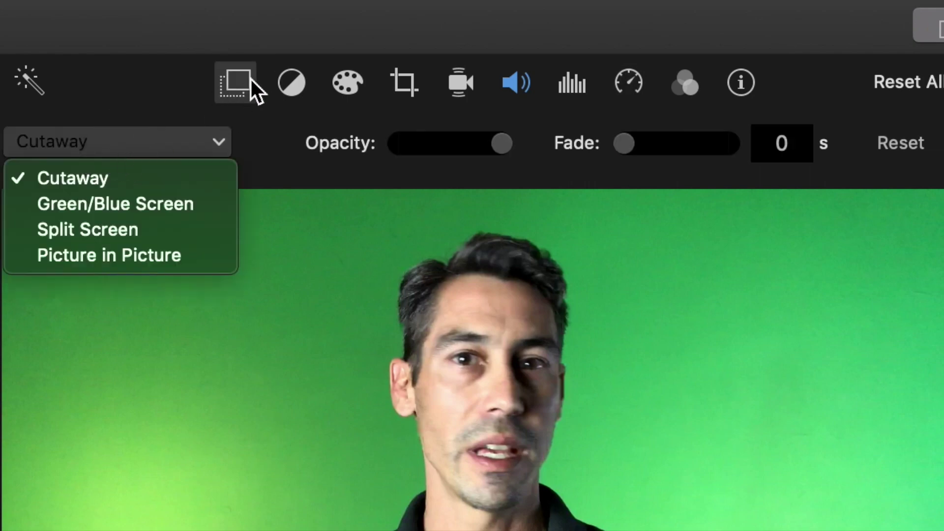
left_click(120, 210)
left_click(779, 145)
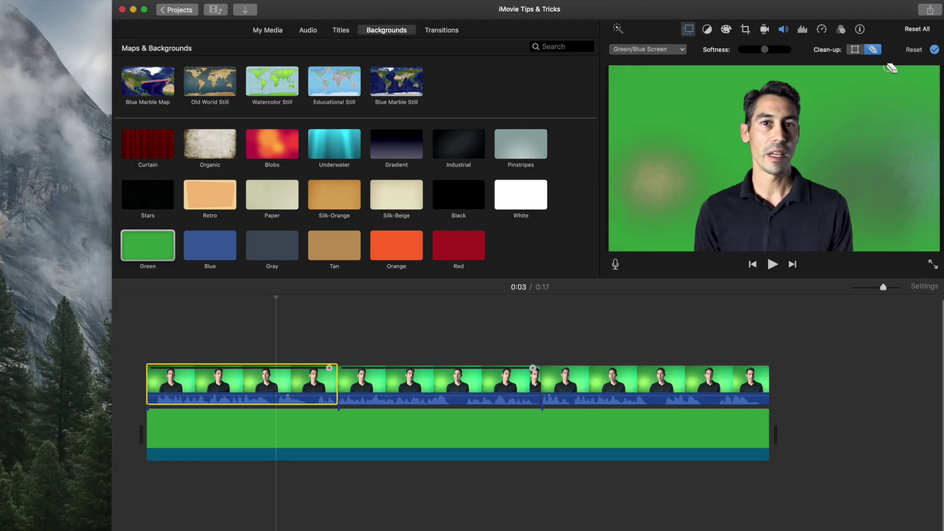
left_click(889, 181)
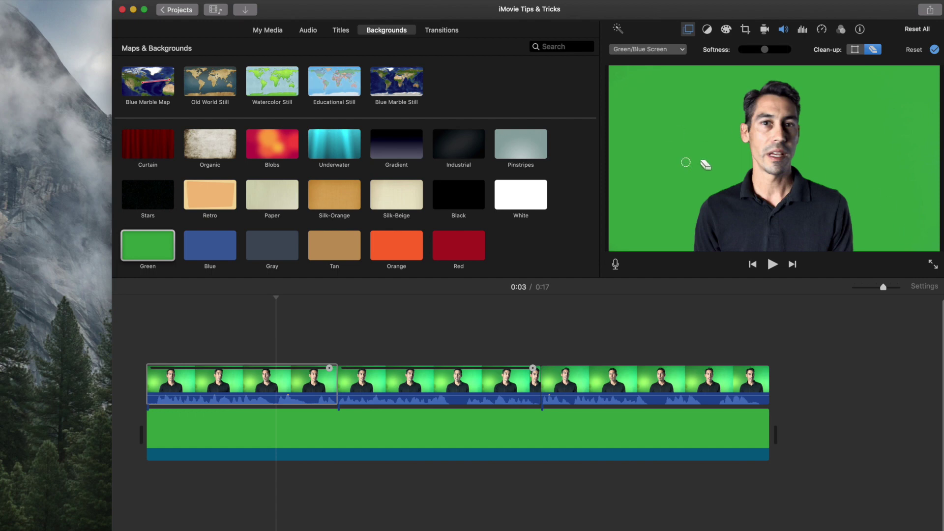
left_click(934, 50)
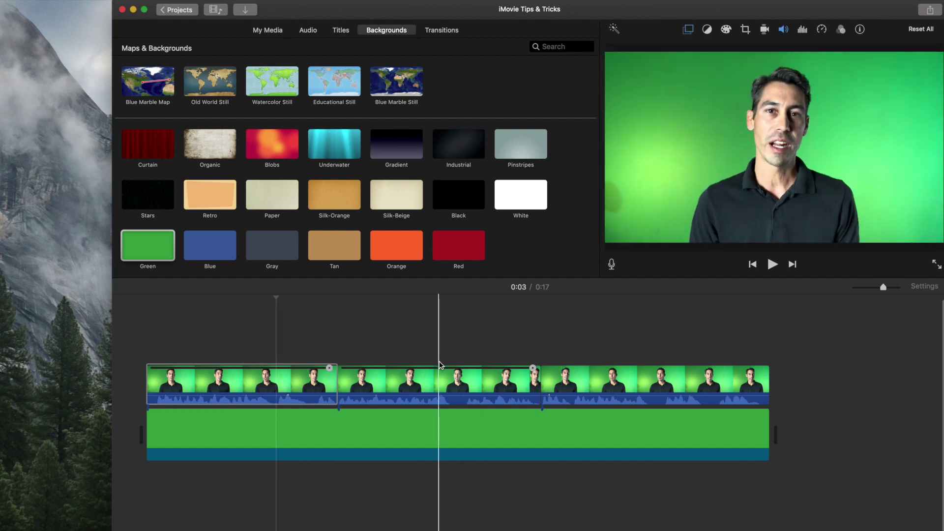
- Apply Green/Blue Screen to the third presenter clip and clean its uneven green areas
left_click(605, 383)
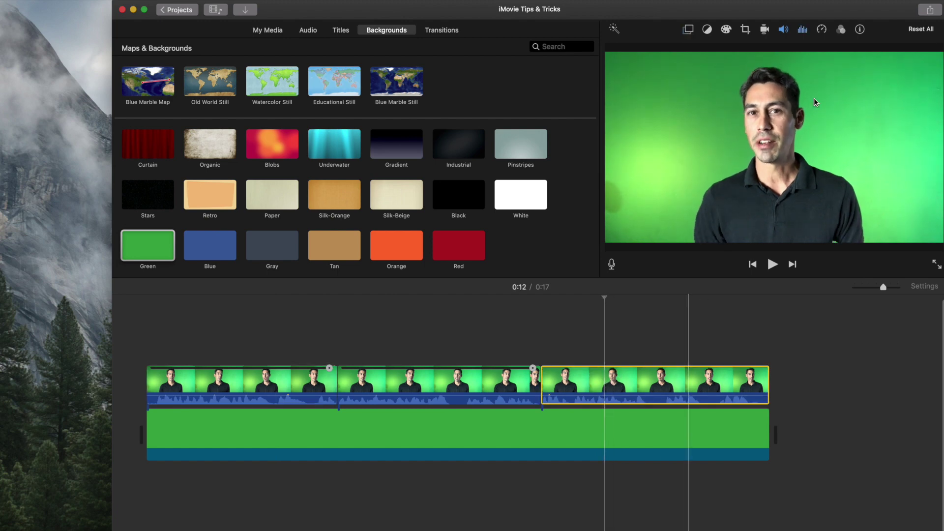
left_click(689, 28)
left_click(657, 49)
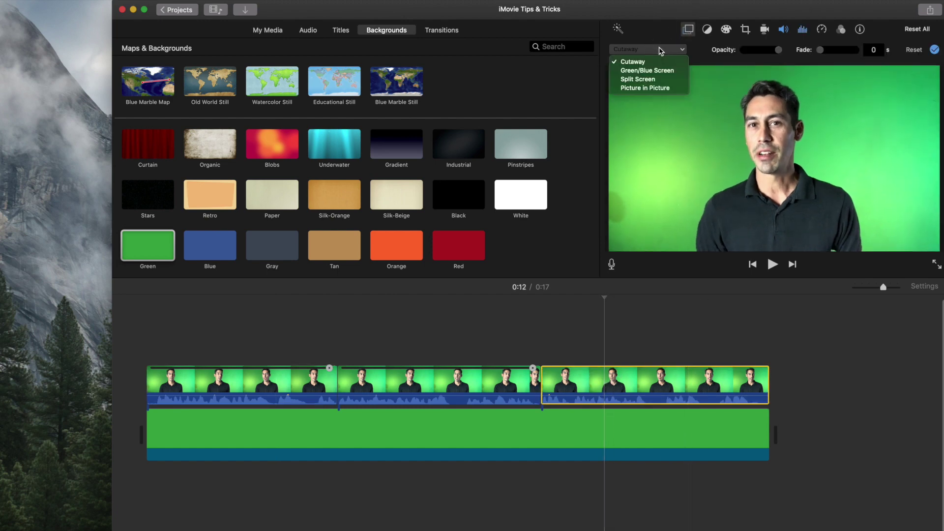
left_click(643, 72)
left_click(875, 50)
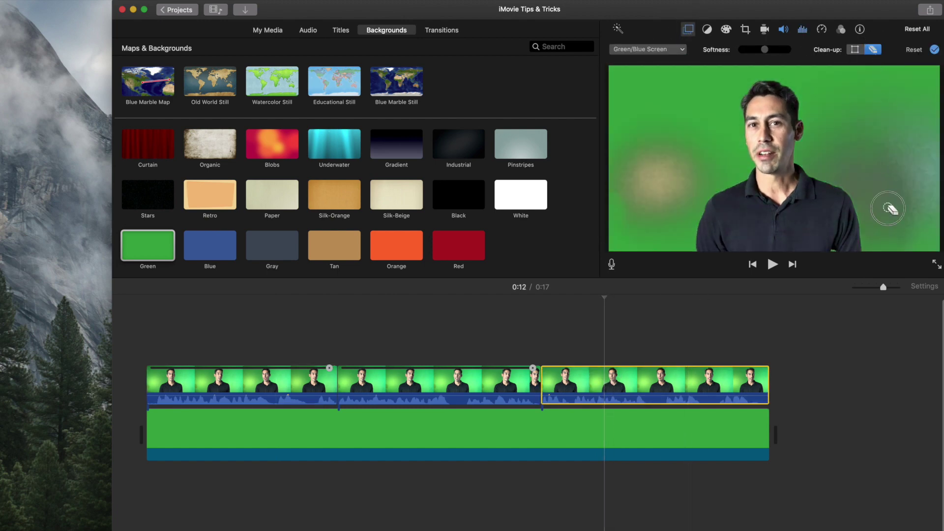
left_click_drag(883, 206, 674, 212)
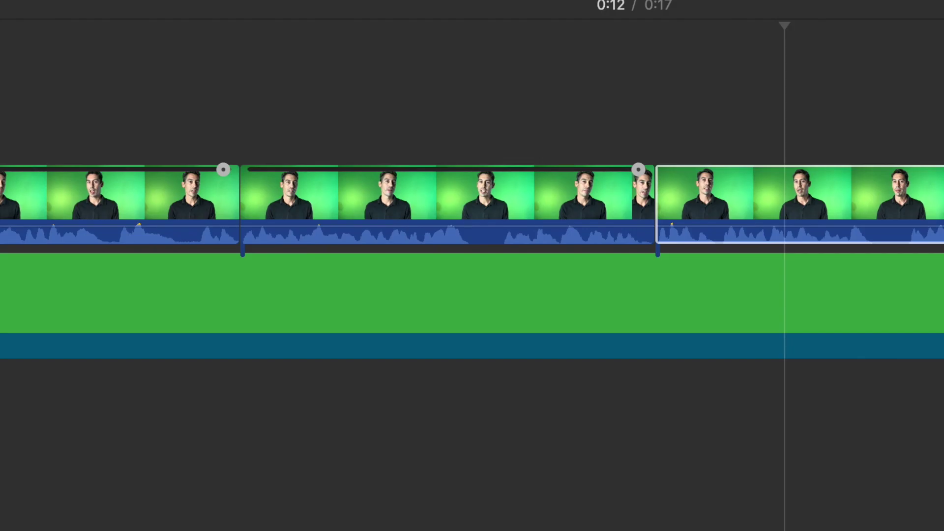
left_click(415, 196)
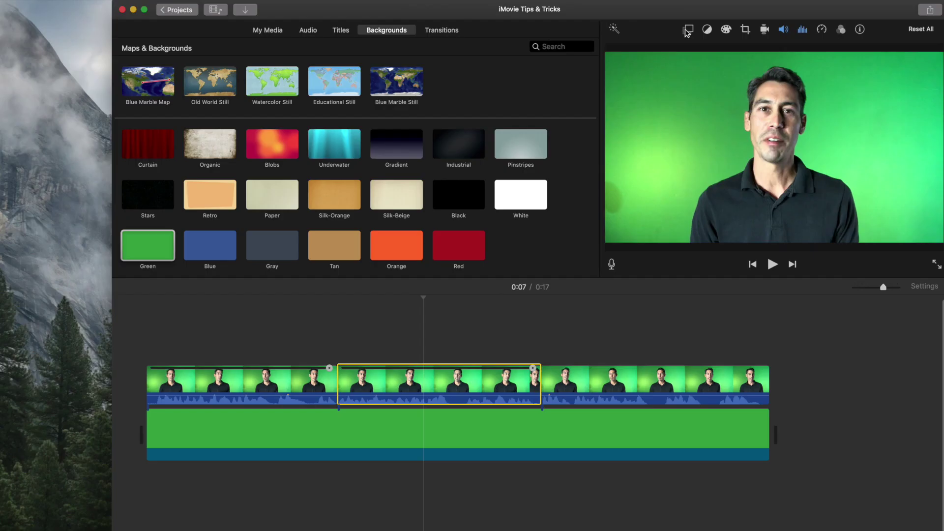
- Turn the middle clip into a Picture in Picture inset, enlarged to nearly full frame and shifted right
left_click(688, 29)
left_click(646, 49)
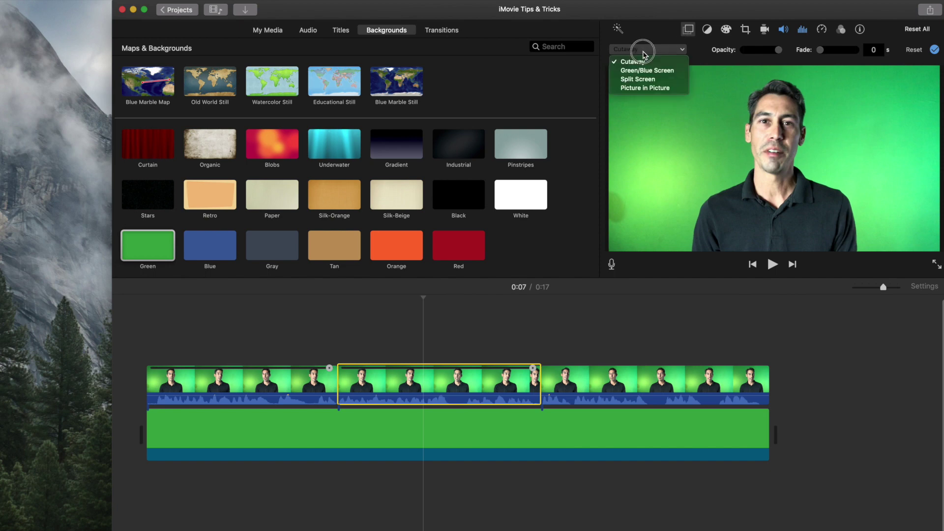
left_click(634, 88)
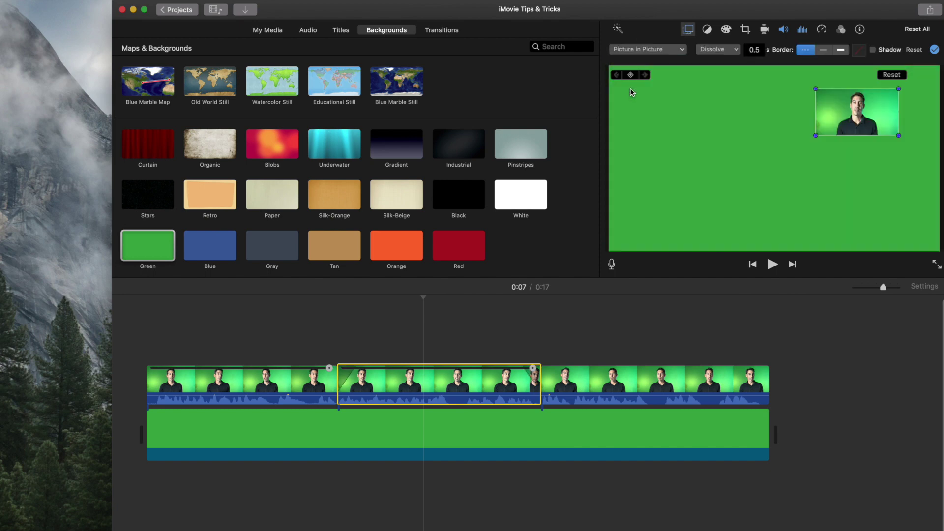
left_click_drag(812, 140, 629, 249)
left_click_drag(741, 194, 840, 213)
left_click_drag(736, 109, 684, 65)
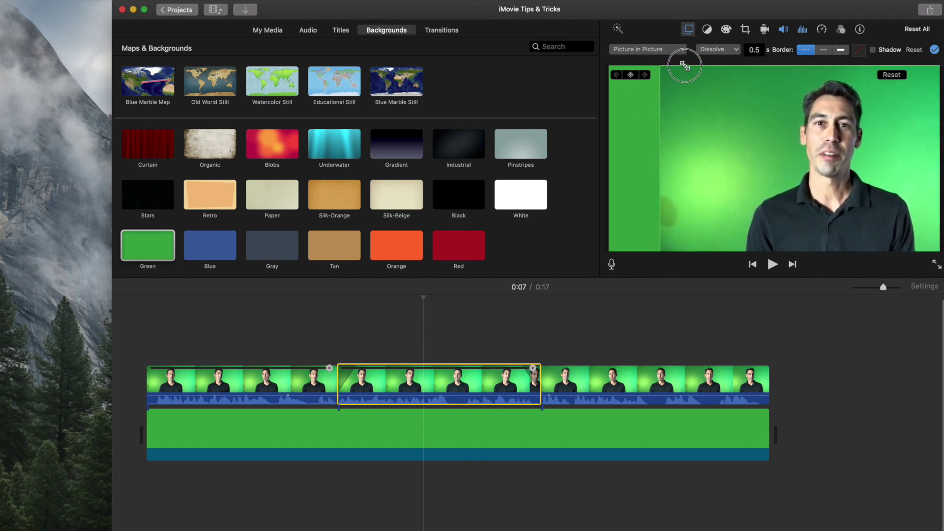
left_click_drag(718, 109, 747, 107)
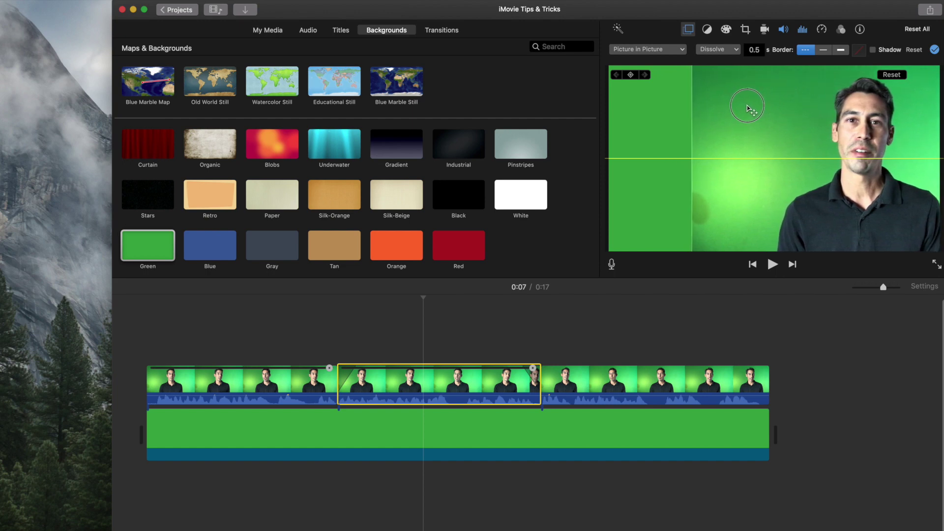
left_click(935, 50)
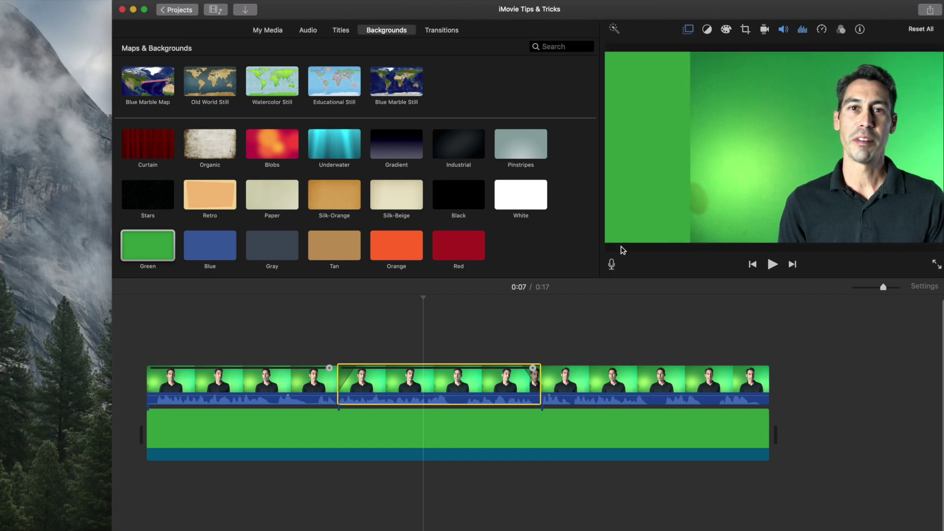
- Try slowing the middle clip to 90% speed, then undo so it stays at normal speed
left_click(531, 368)
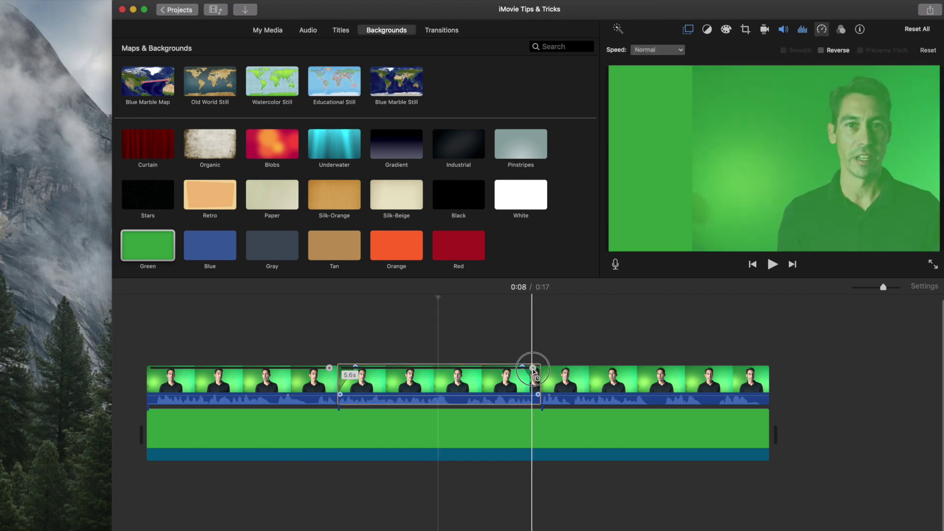
left_click_drag(533, 369, 556, 368)
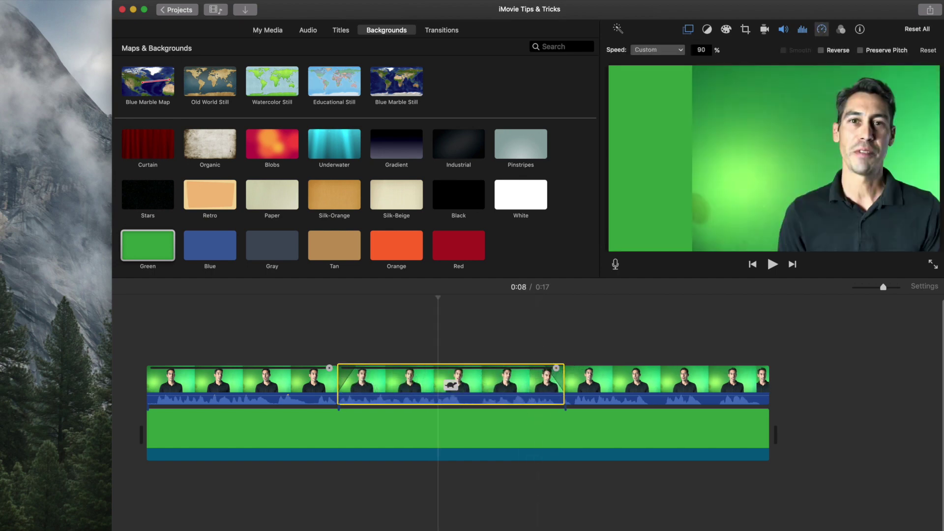
left_click(49, 6)
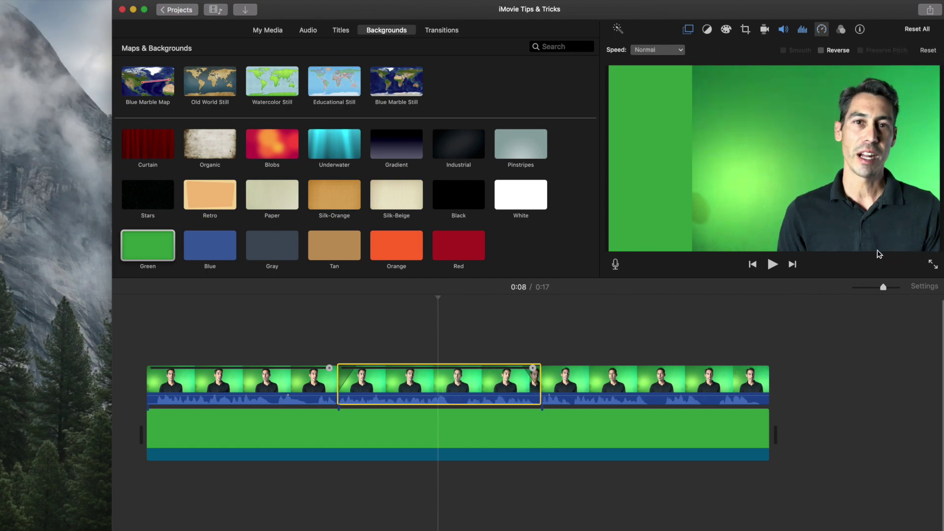
left_click_drag(890, 288, 894, 288)
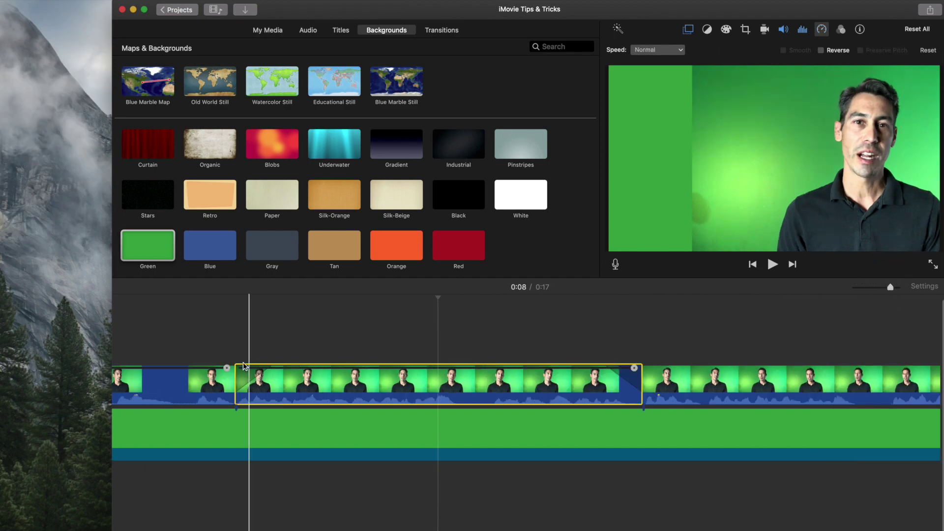